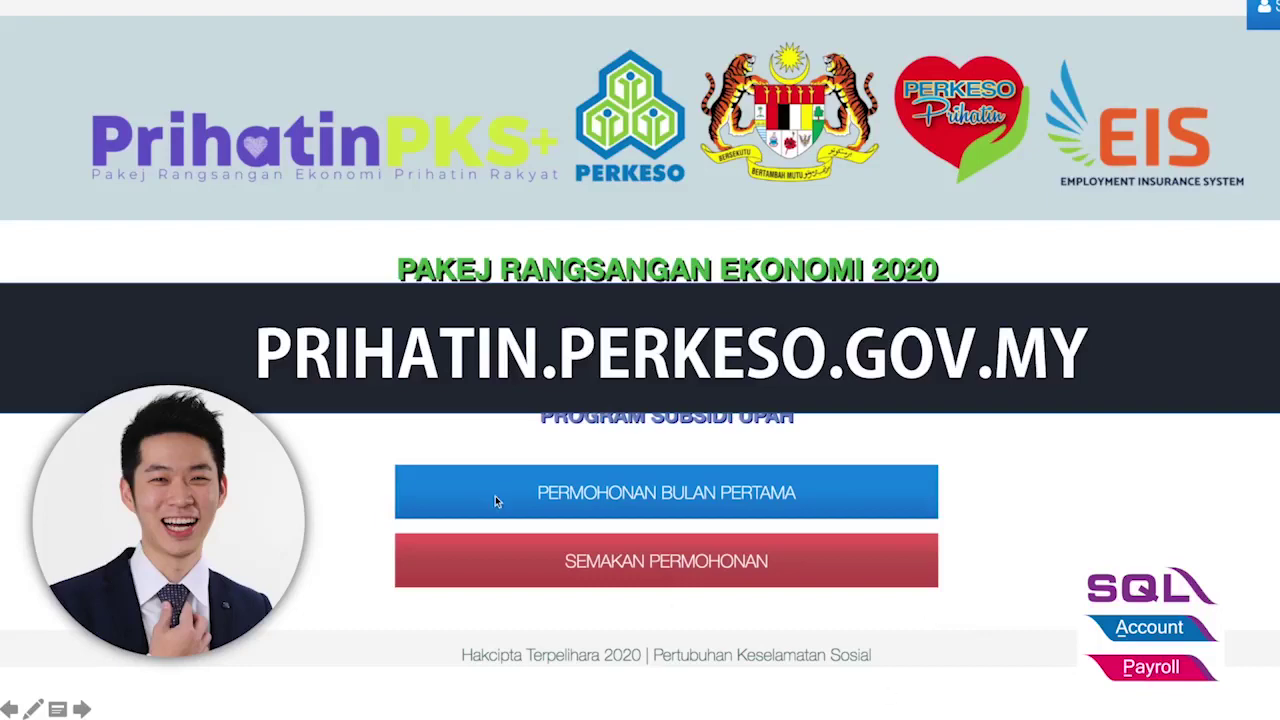
# Open the 'Permohonan Bulan Pertama' wage subsidy application form
pyautogui.click(762, 505)
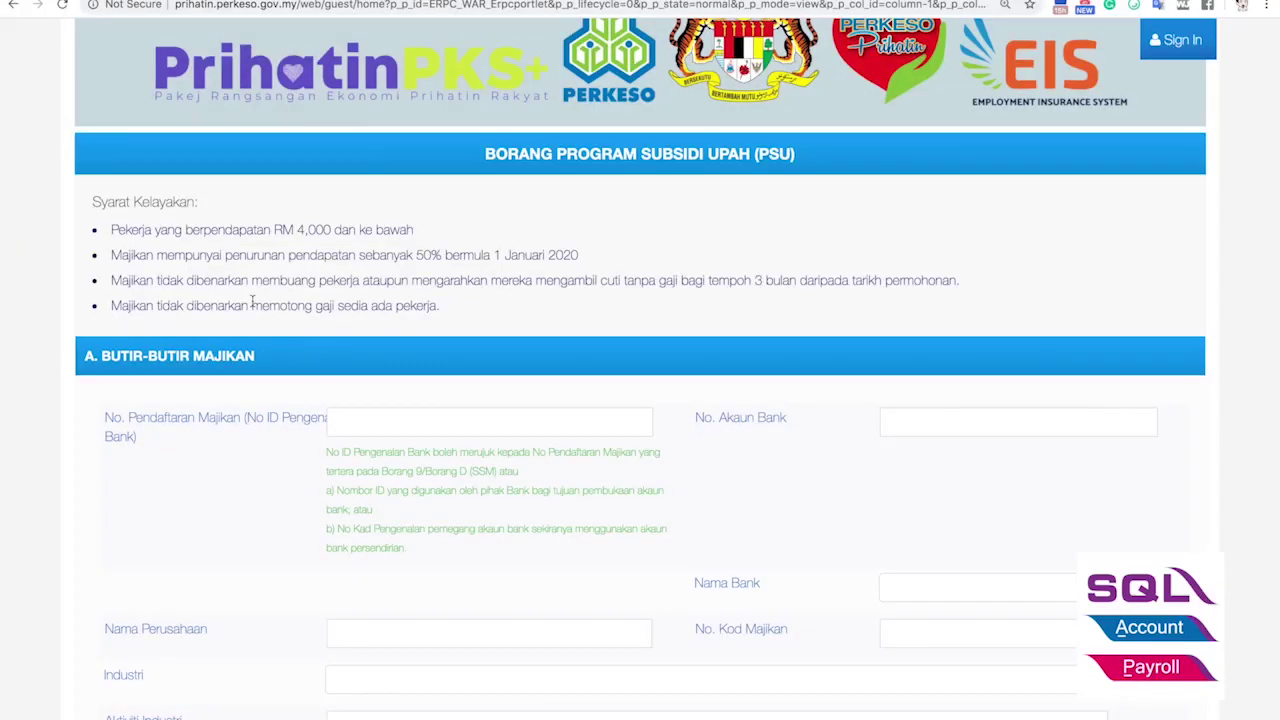
# Enter the suggested employer registration number and the company's bank account number
pyautogui.scroll(-5, 252, 302)
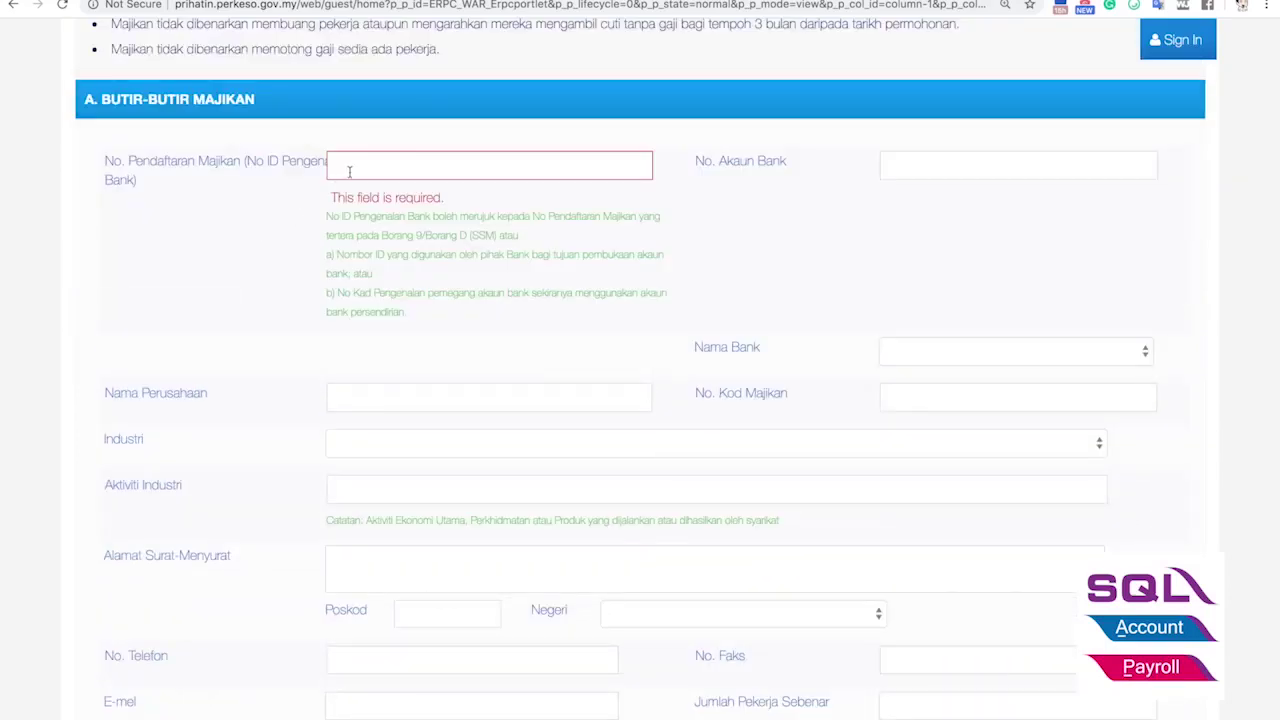
pyautogui.click(380, 165)
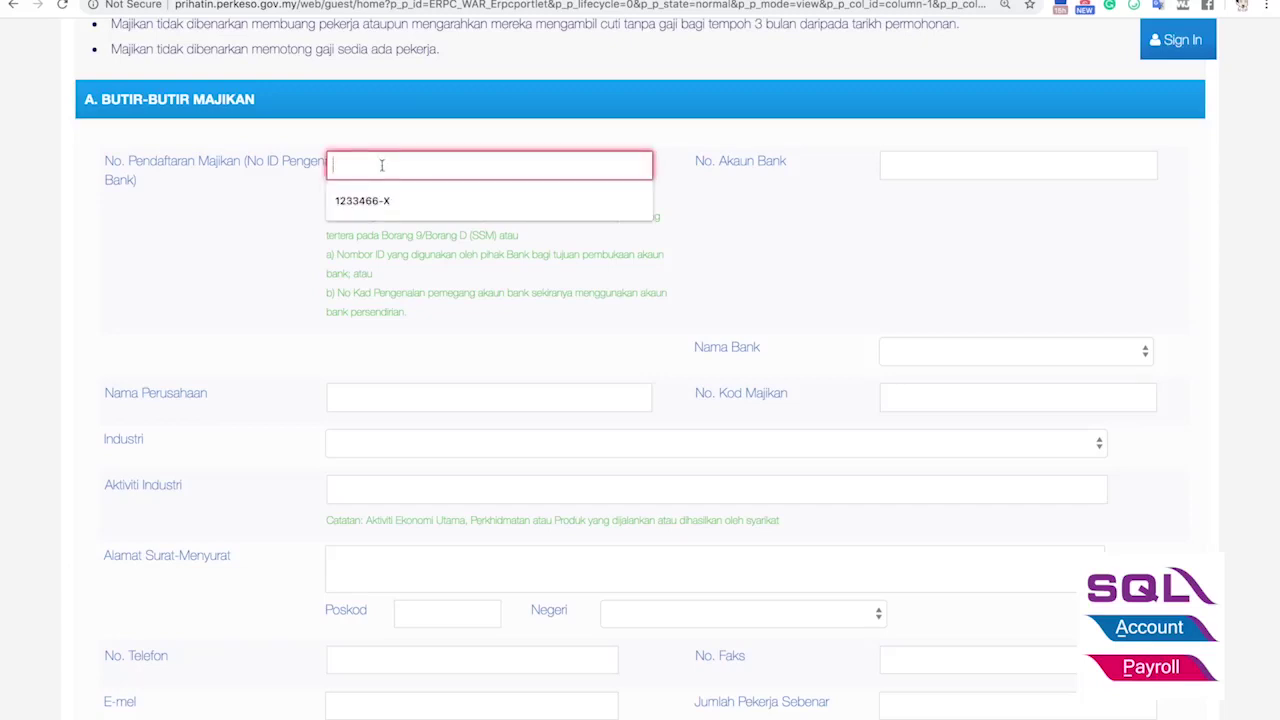
pyautogui.click(380, 201)
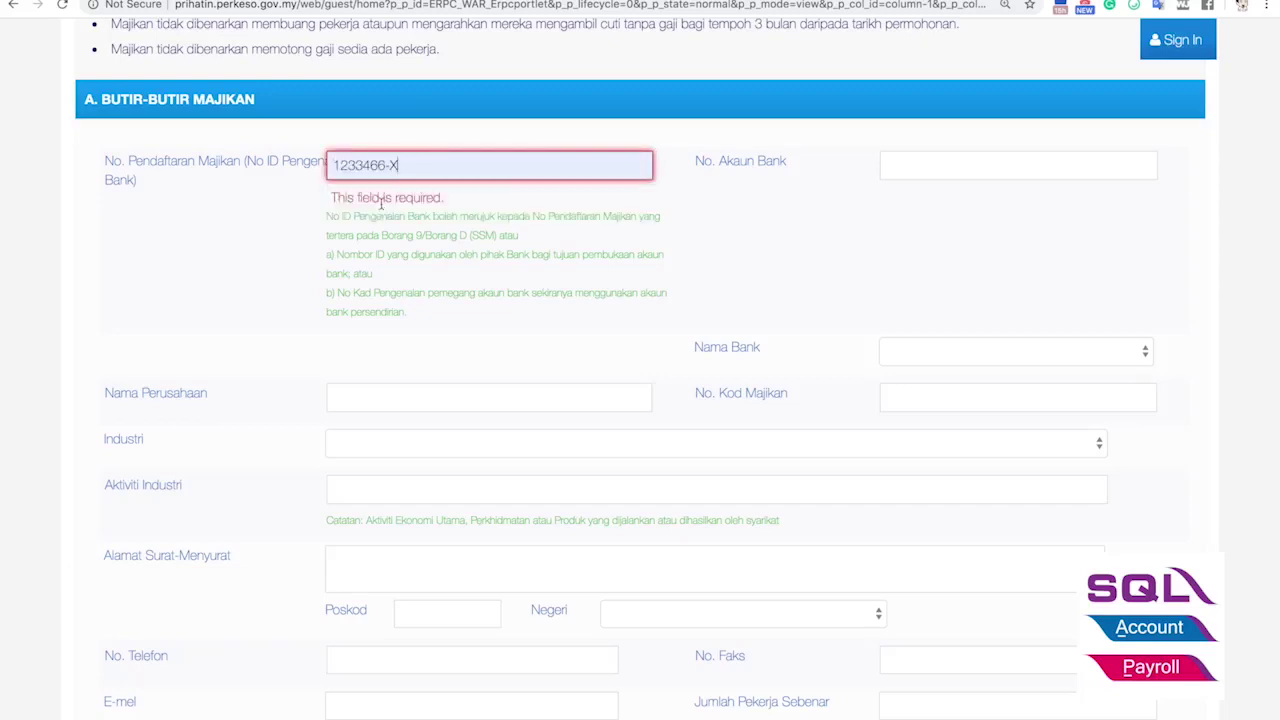
pyautogui.click(912, 167)
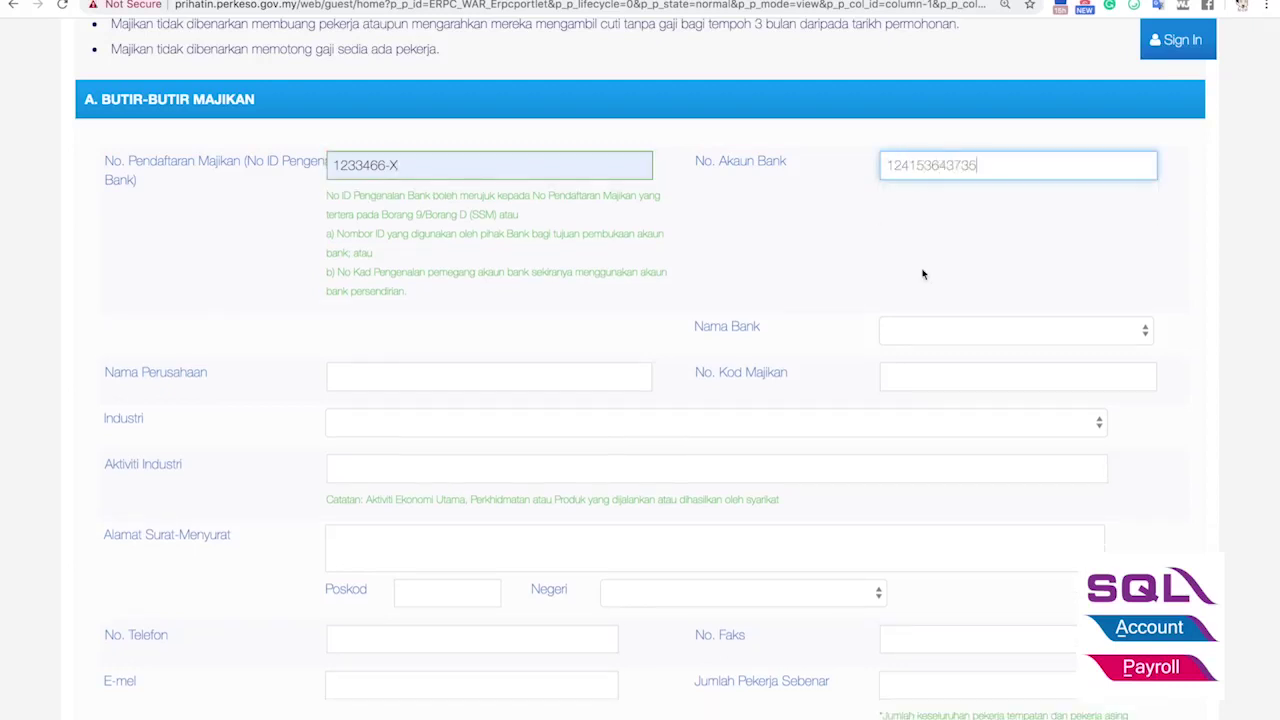
# Choose AFFIN ISLAMIC BANK BERHAD, enter company name ANC GROUP and the employer code
pyautogui.click(988, 332)
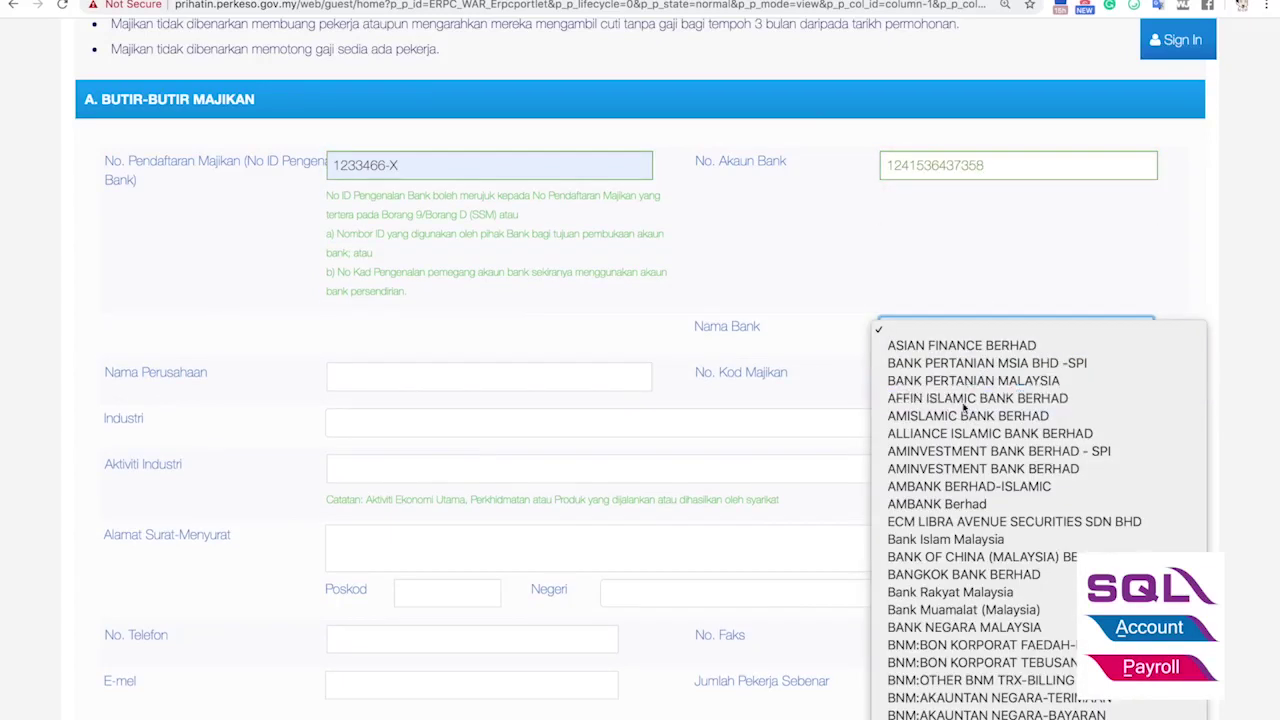
pyautogui.click(965, 398)
pyautogui.click(512, 368)
pyautogui.write('ANC GROUP')
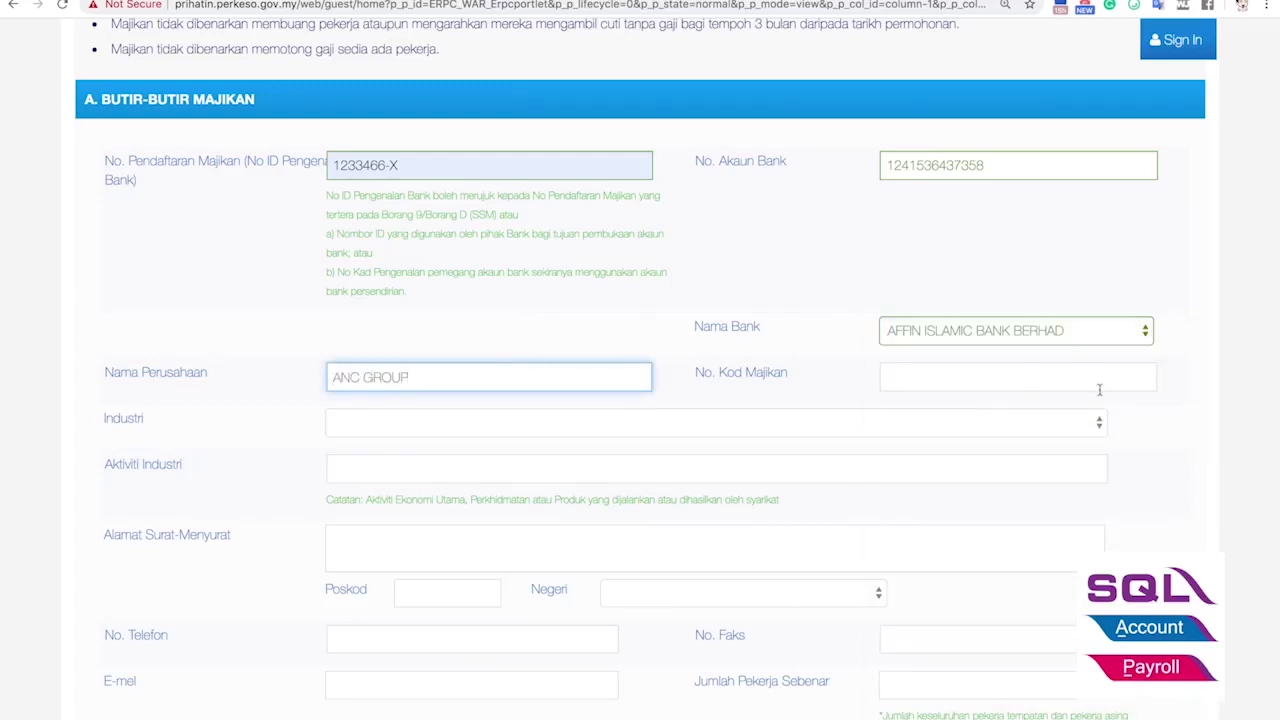
pyautogui.click(1080, 376)
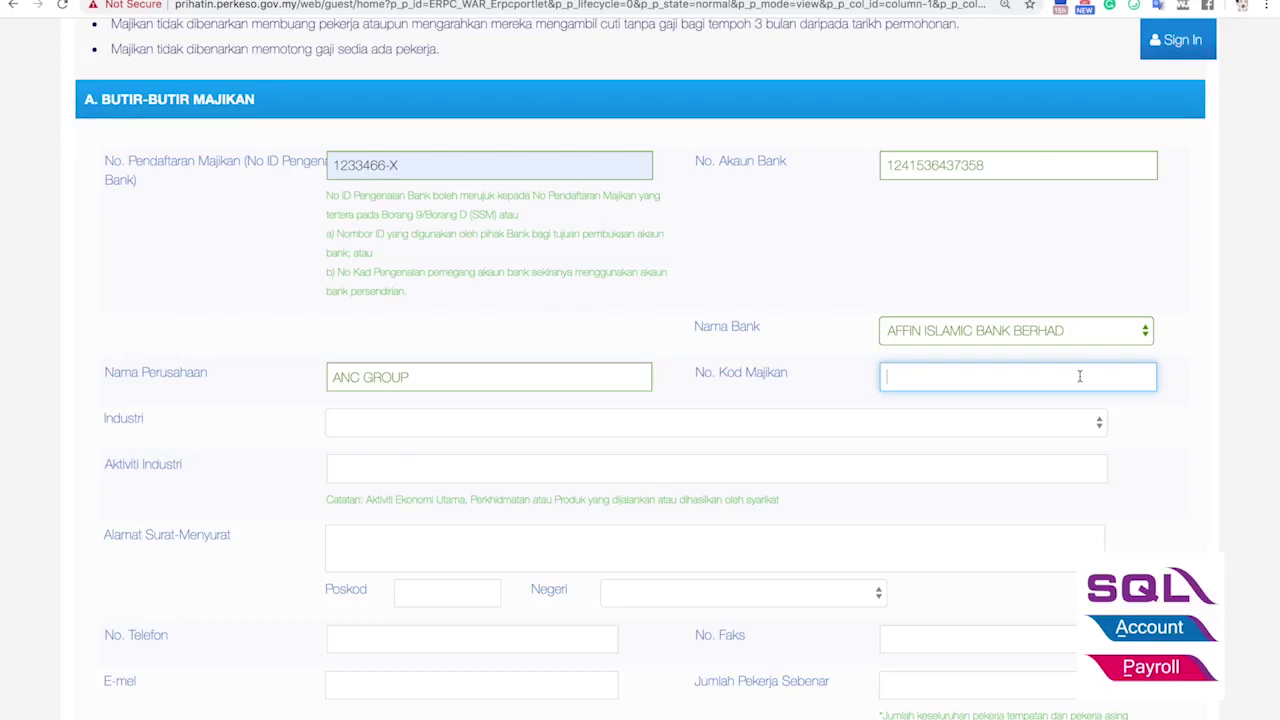
pyautogui.scroll(-2, 1034, 388)
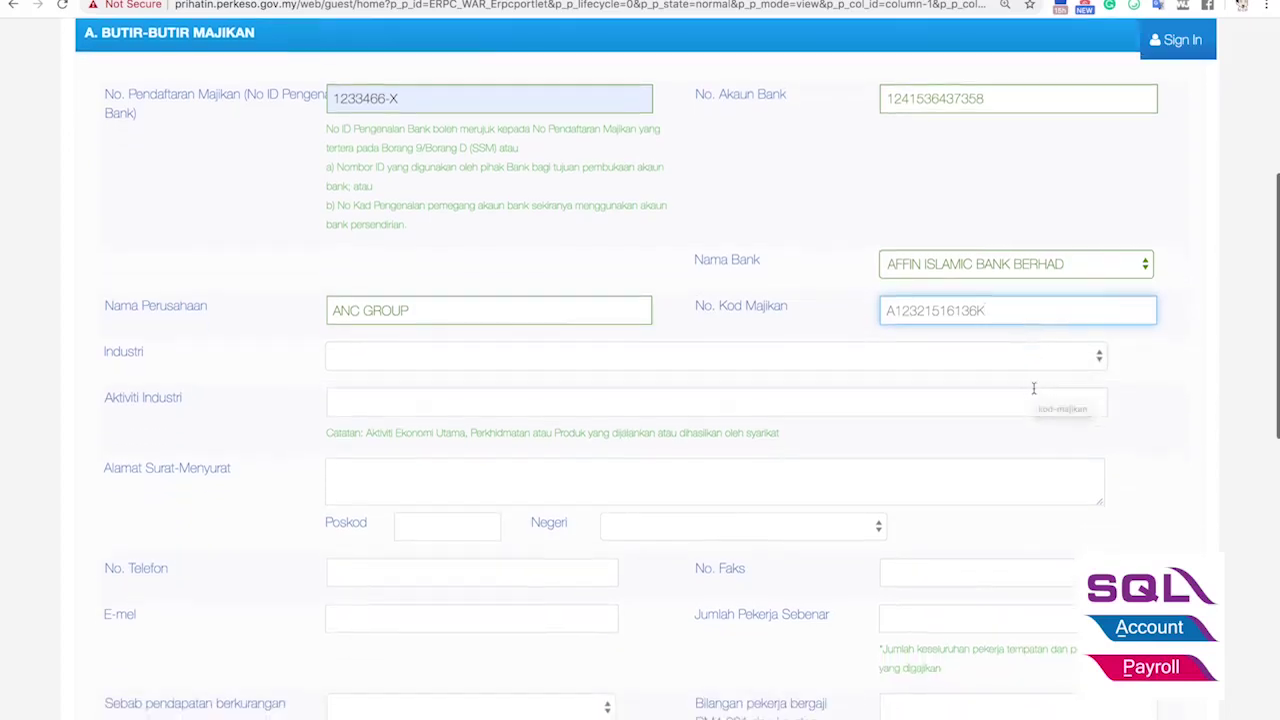
# Set the industry to accommodation and food services with activity TAX
pyautogui.click(730, 394)
pyautogui.click(730, 551)
pyautogui.click(504, 440)
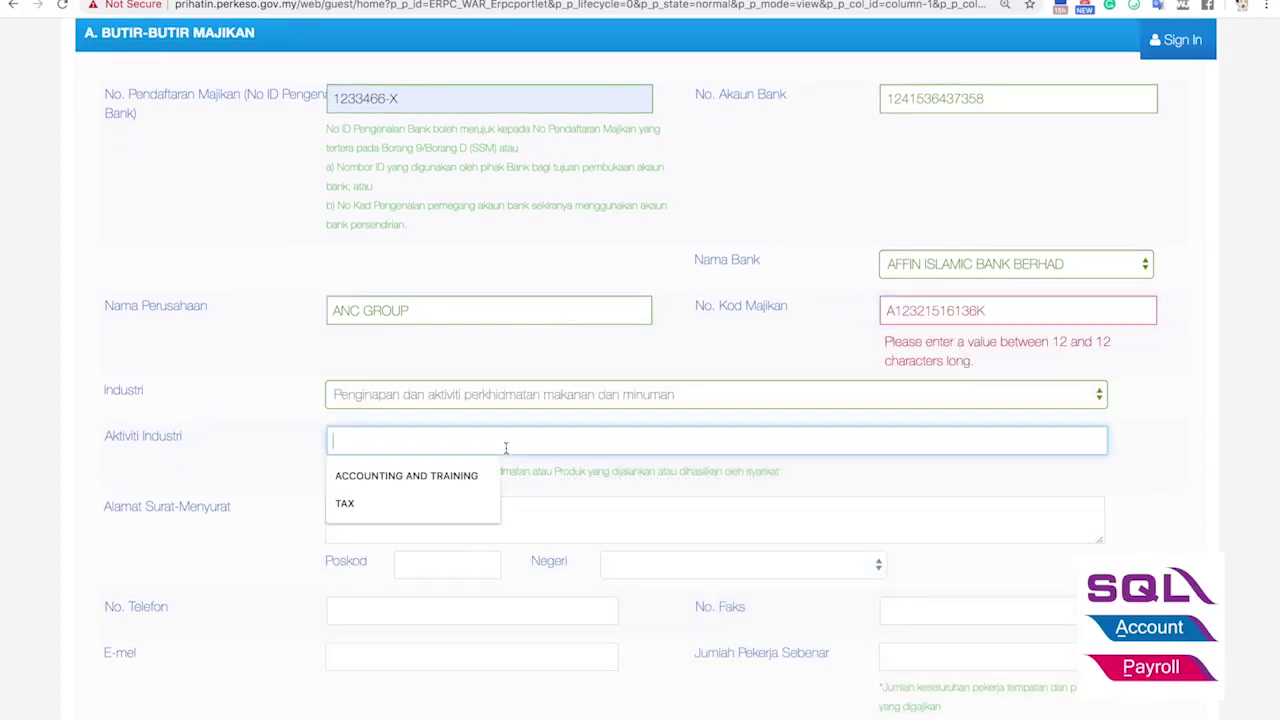
pyautogui.click(478, 503)
pyautogui.scroll(-4, 476, 502)
# Enter the correspondence address and suggested postcode, and choose Terengganu as the state
pyautogui.click(452, 324)
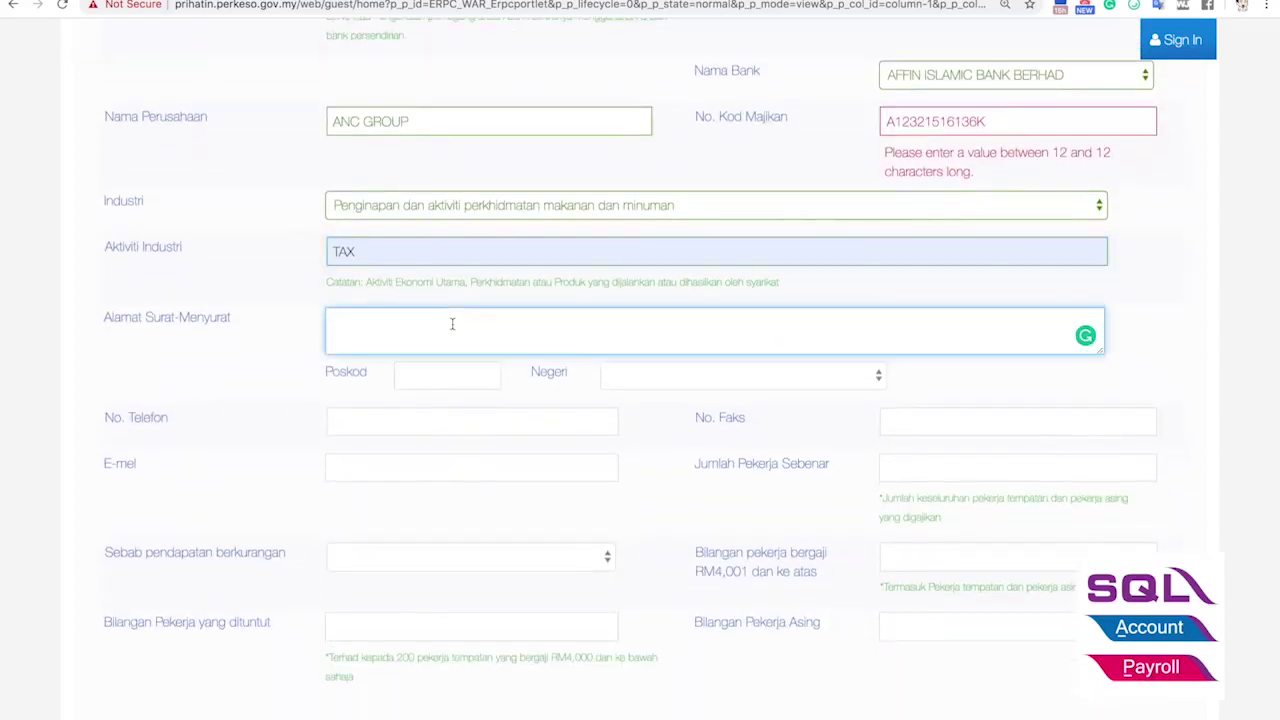
pyautogui.scroll(-1, 436, 327)
pyautogui.click(436, 327)
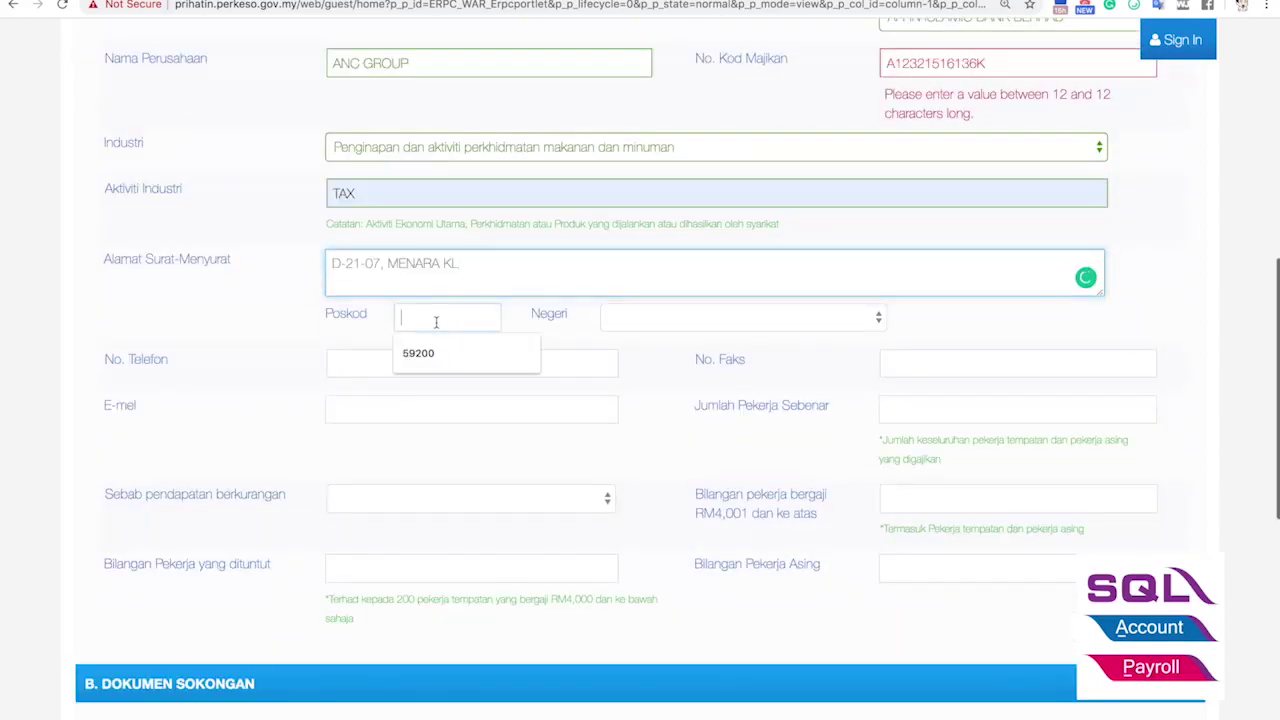
pyautogui.click(430, 352)
pyautogui.click(643, 317)
pyautogui.click(725, 542)
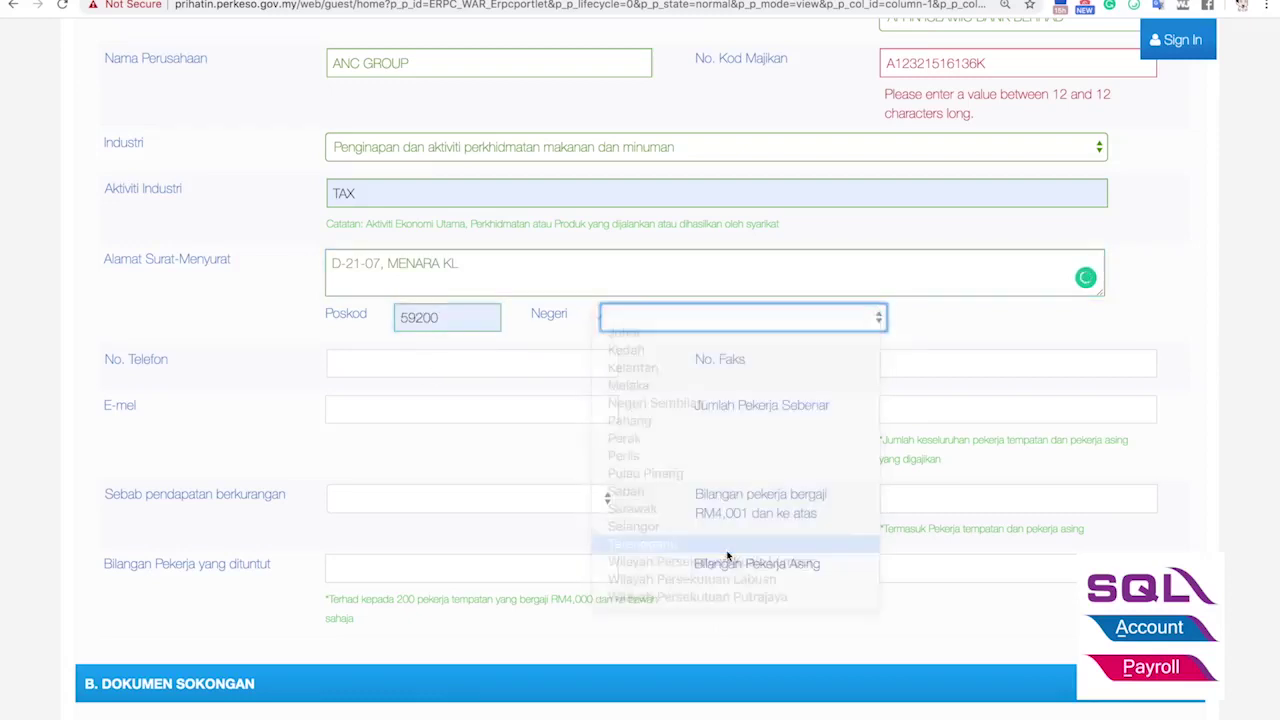
# Fill in the company phone number, fax number and suggested e-mail address
pyautogui.click(485, 367)
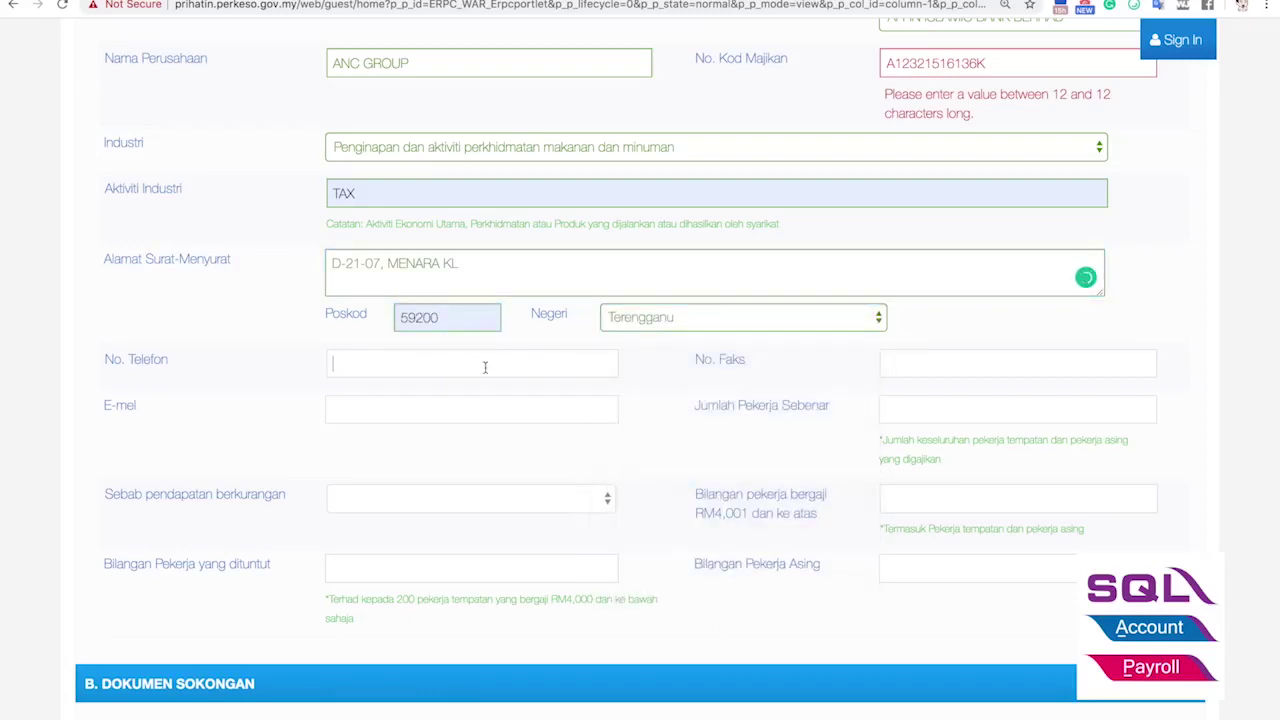
pyautogui.click(952, 356)
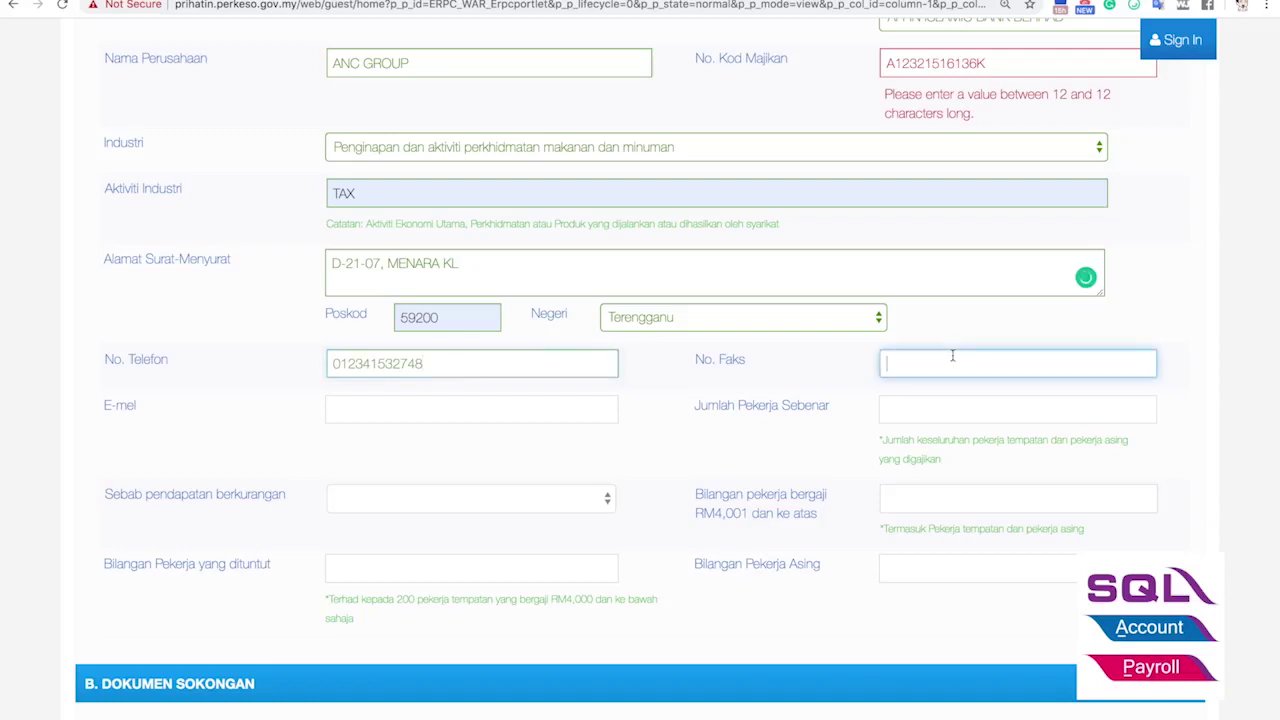
pyautogui.click(554, 406)
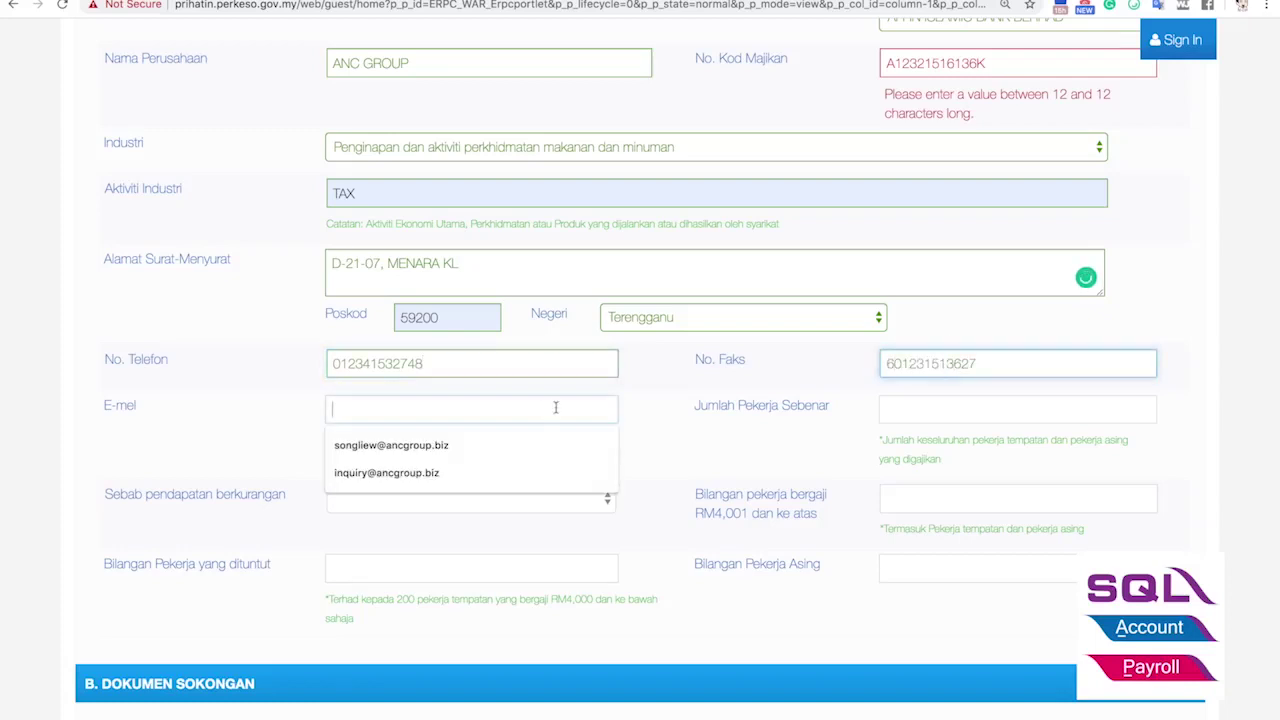
pyautogui.click(525, 470)
pyautogui.click(900, 410)
pyautogui.scroll(-1, 897, 428)
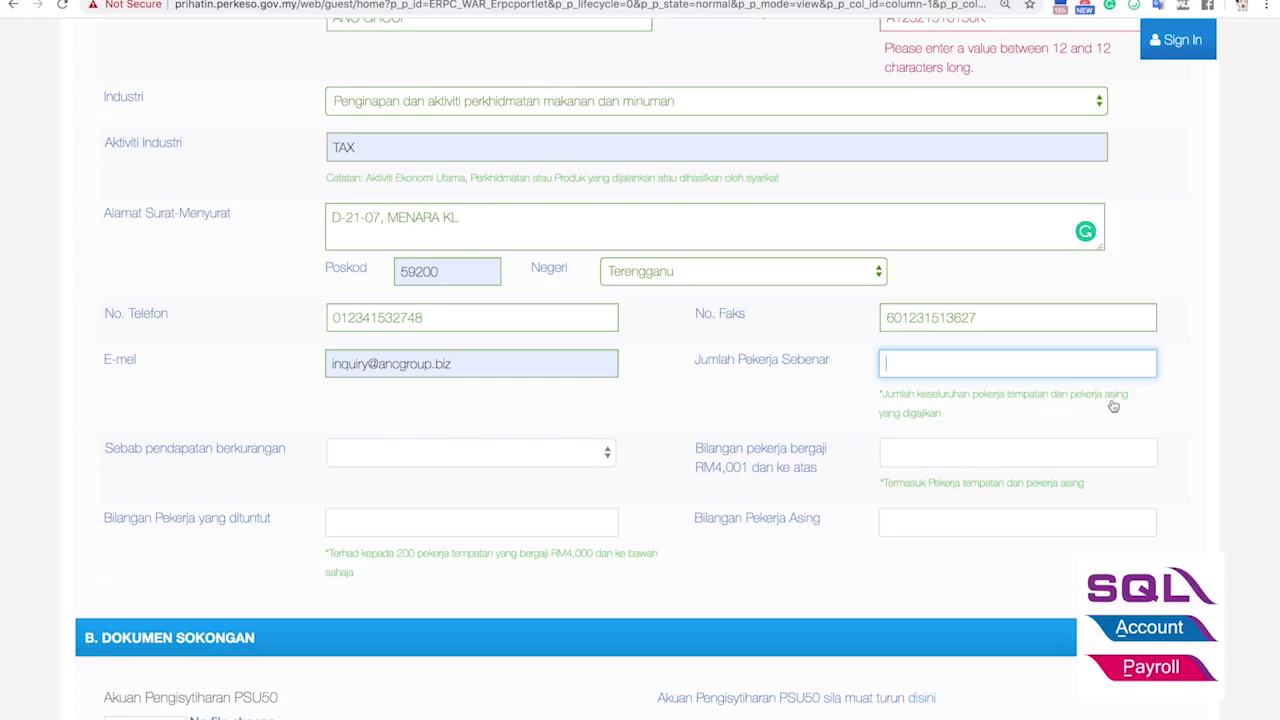
# Enter 10 actual workers, 2 earning RM4,001 and above, 2 foreign, 6 claimed
pyautogui.write('10')
pyautogui.click(901, 460)
pyautogui.write('2')
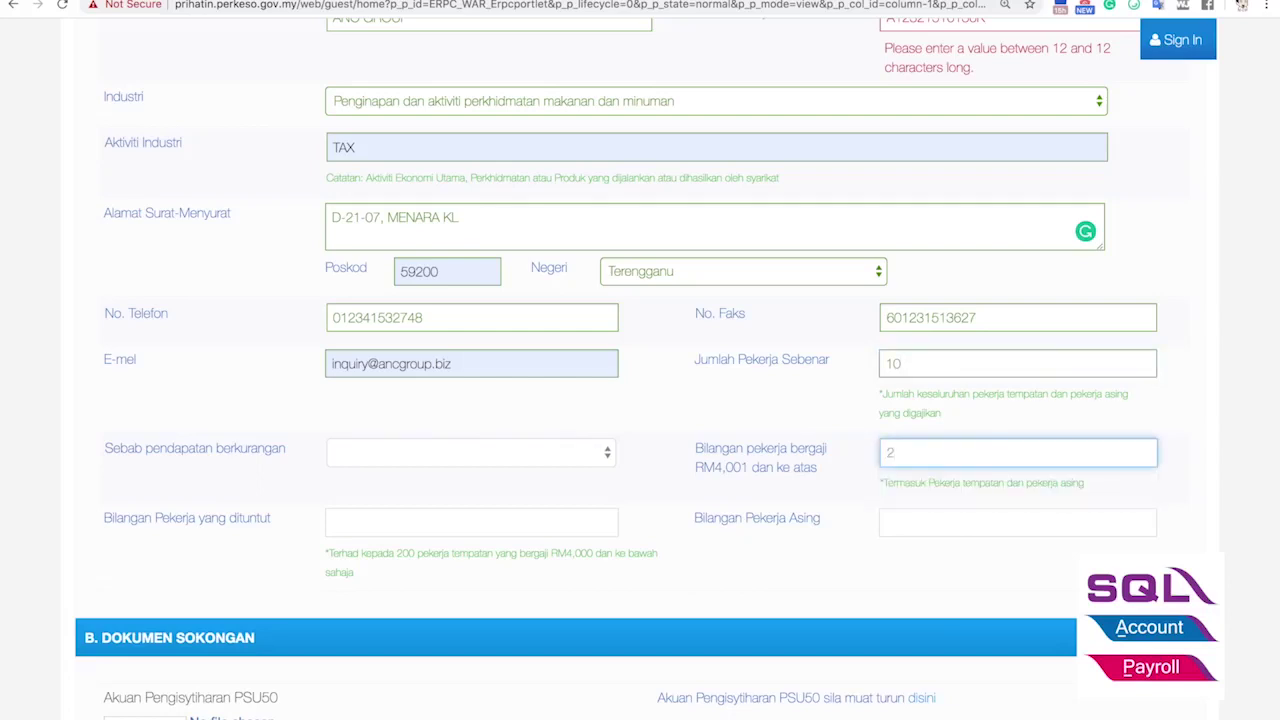
pyautogui.click(891, 524)
pyautogui.write('2')
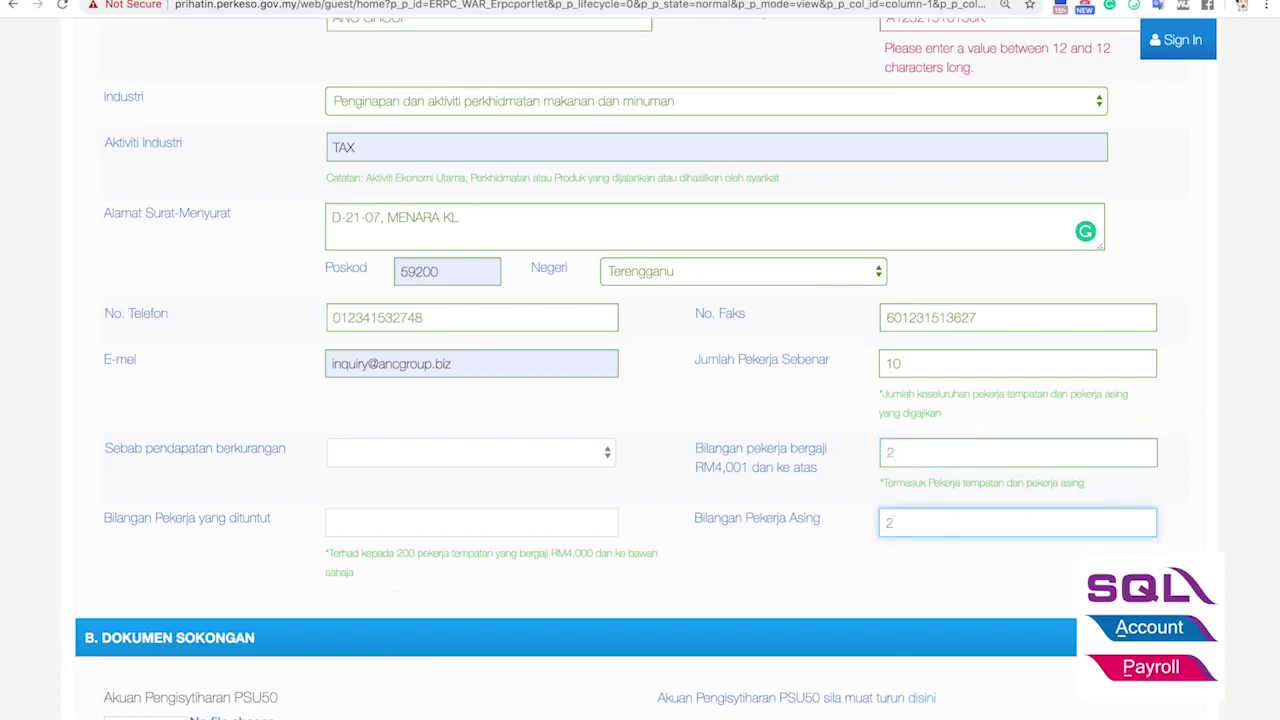
pyautogui.click(440, 524)
pyautogui.write('6')
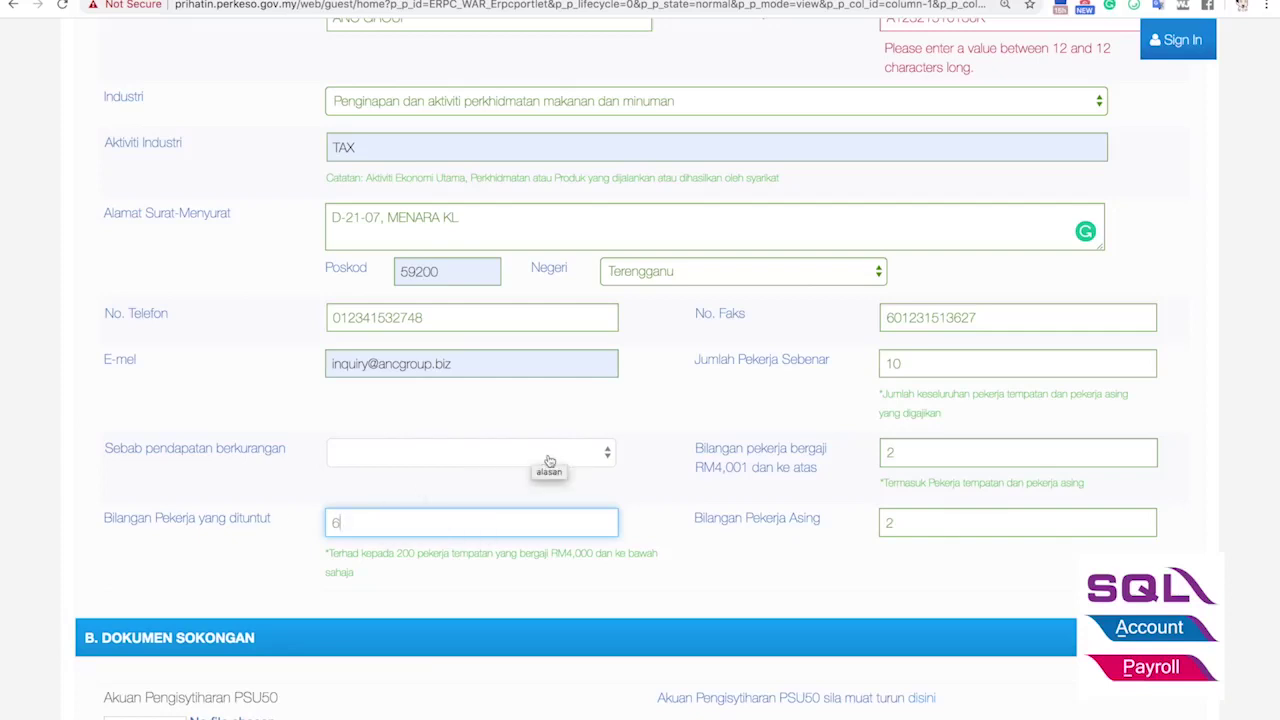
pyautogui.scroll(-1, 205, 444)
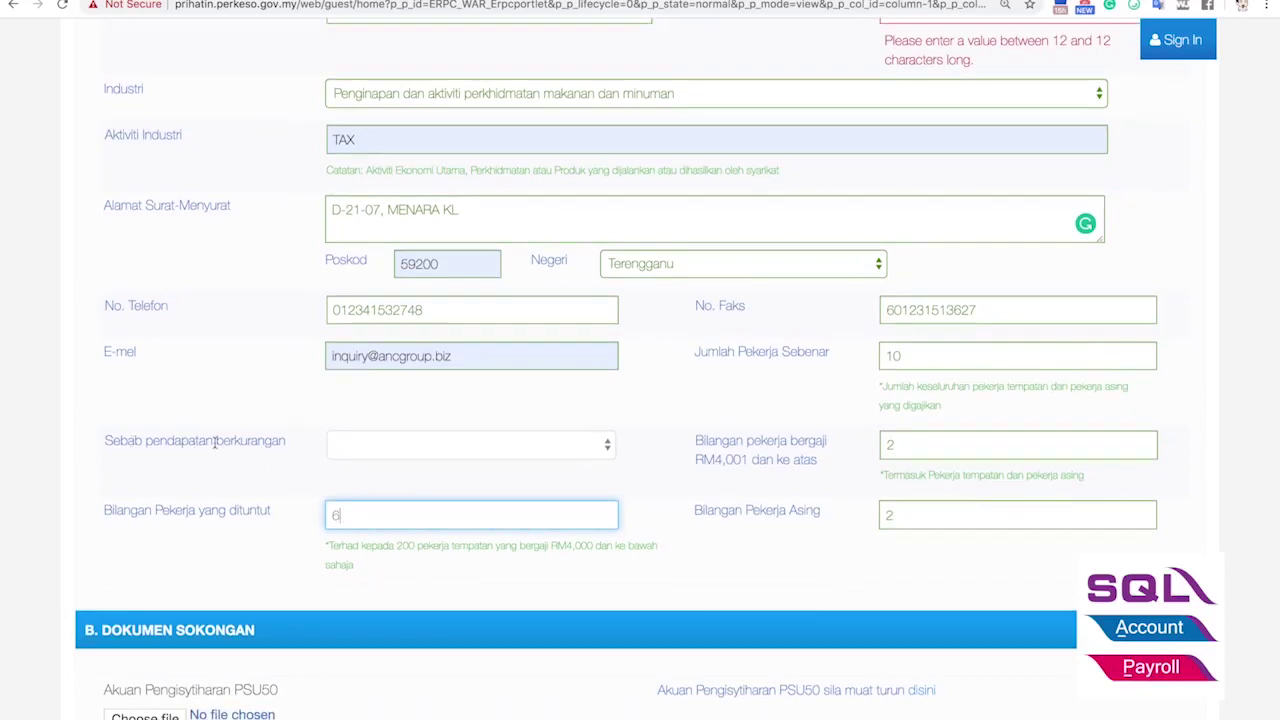
# Select 'Syarikat tutup disebabkan oleh PKP' as the reduced-income reason and scroll to B. Dokumen Sokongan
pyautogui.click(425, 454)
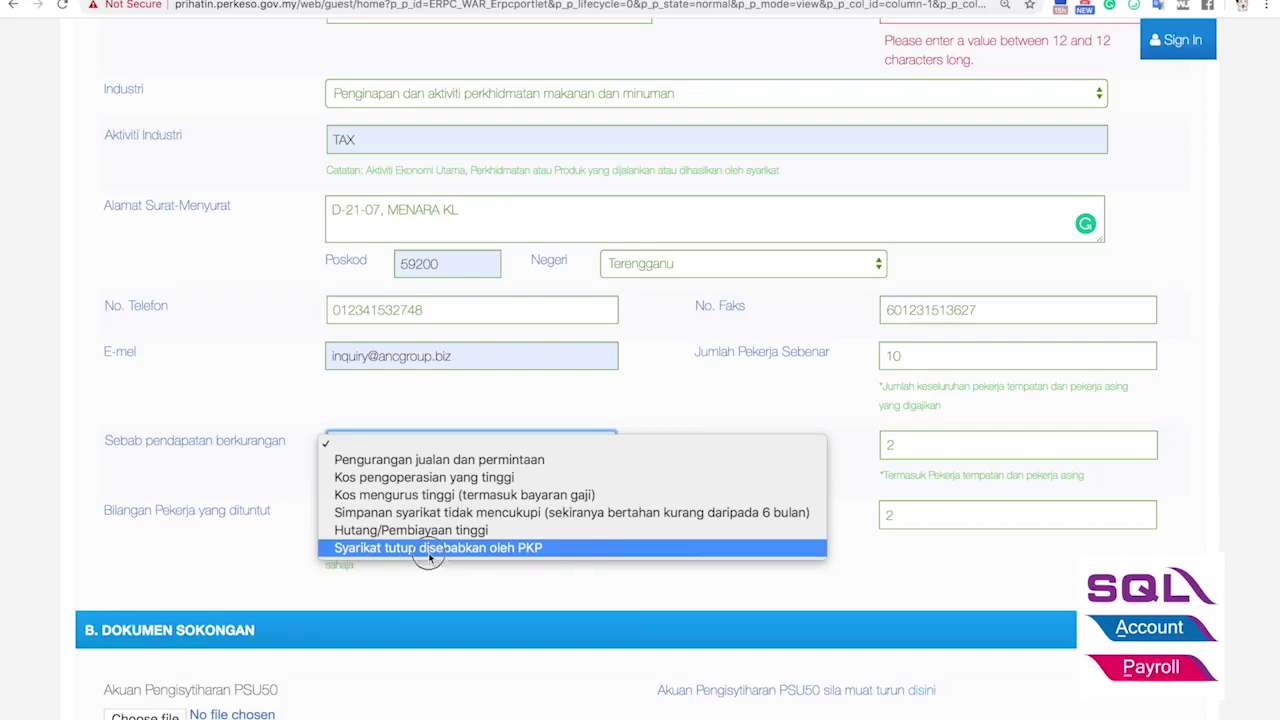
pyautogui.click(430, 548)
pyautogui.scroll(-6, 526, 560)
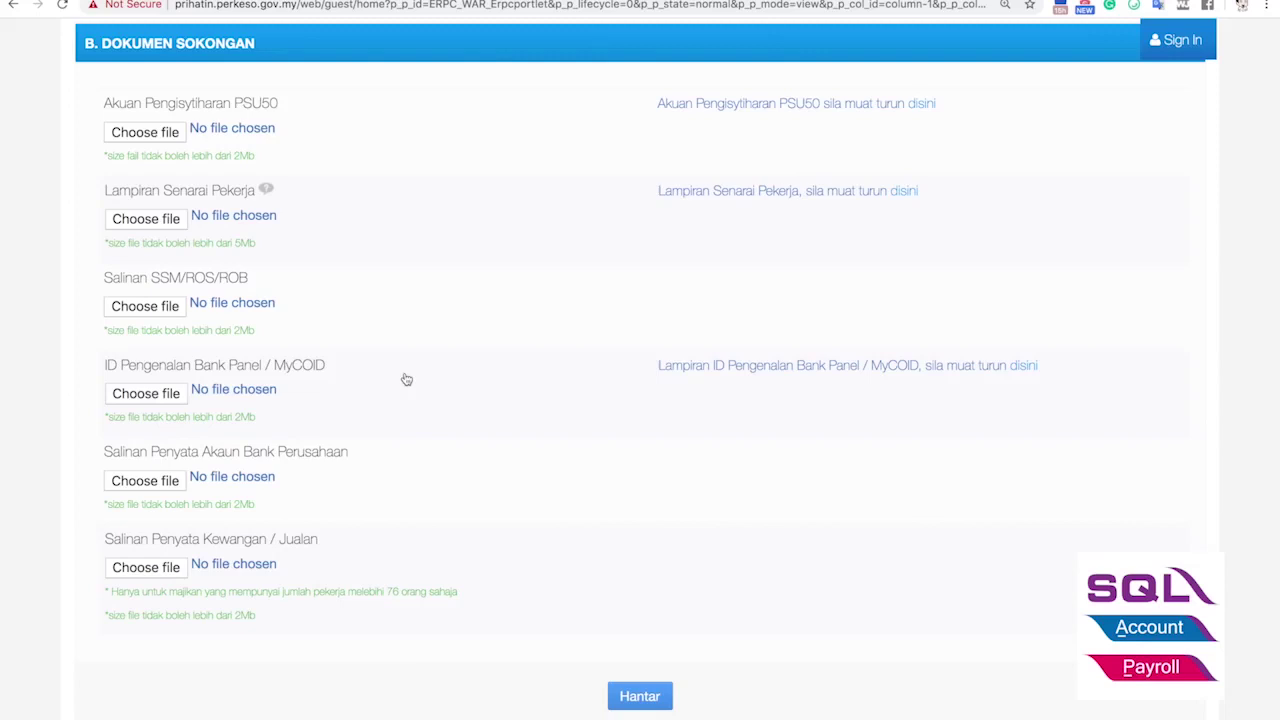
pyautogui.rightClick(1022, 367)
pyautogui.click(1002, 374)
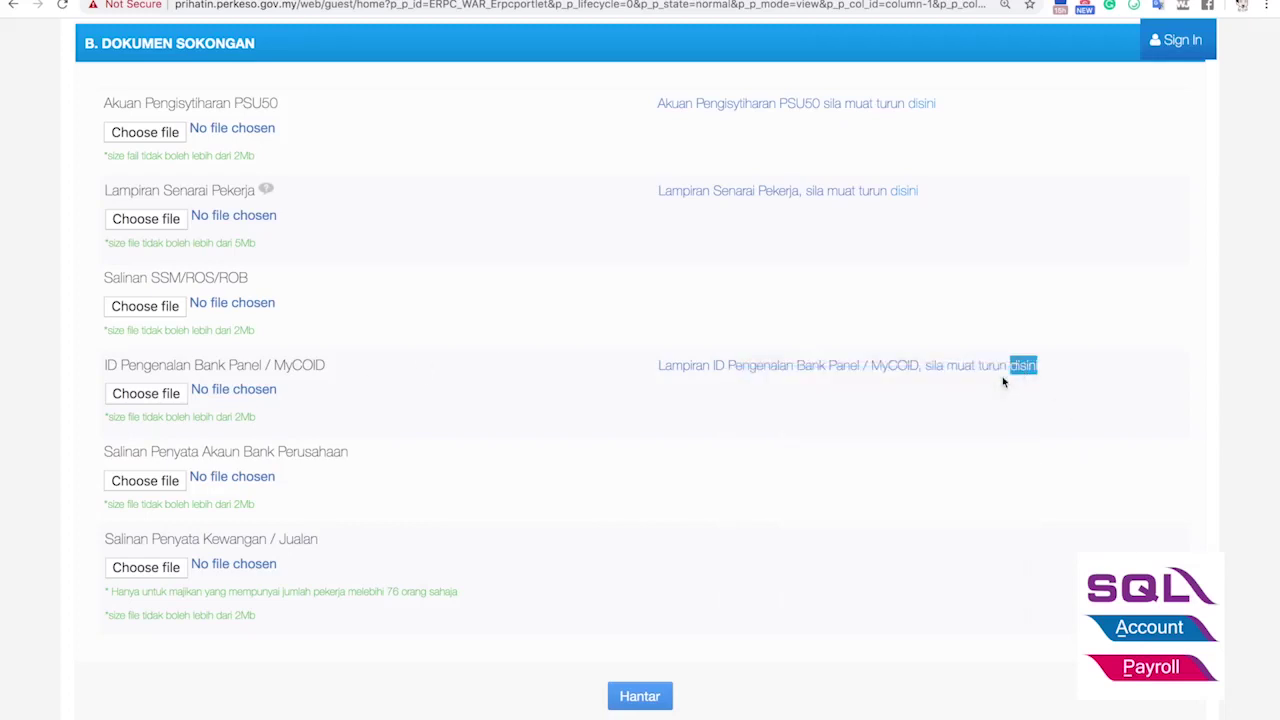
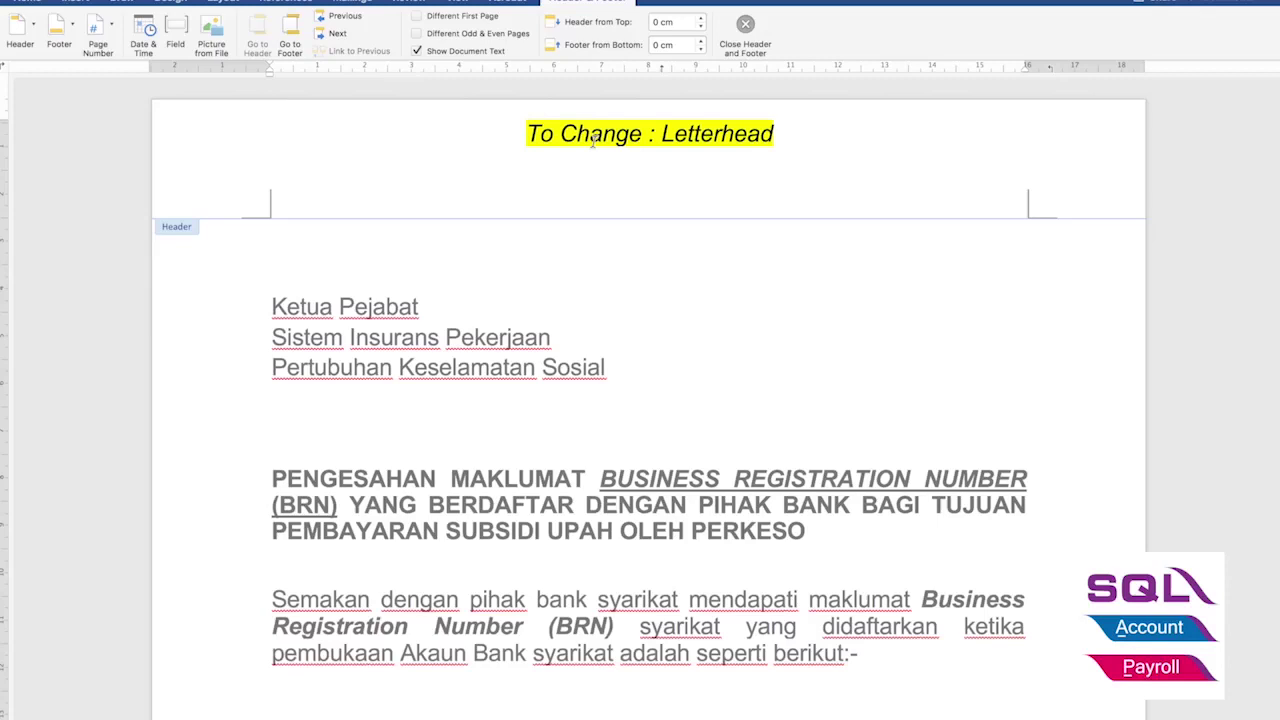
# Replace the letterhead placeholder with ANC GROUP and return to the letter body
pyautogui.tripleClick(483, 139)
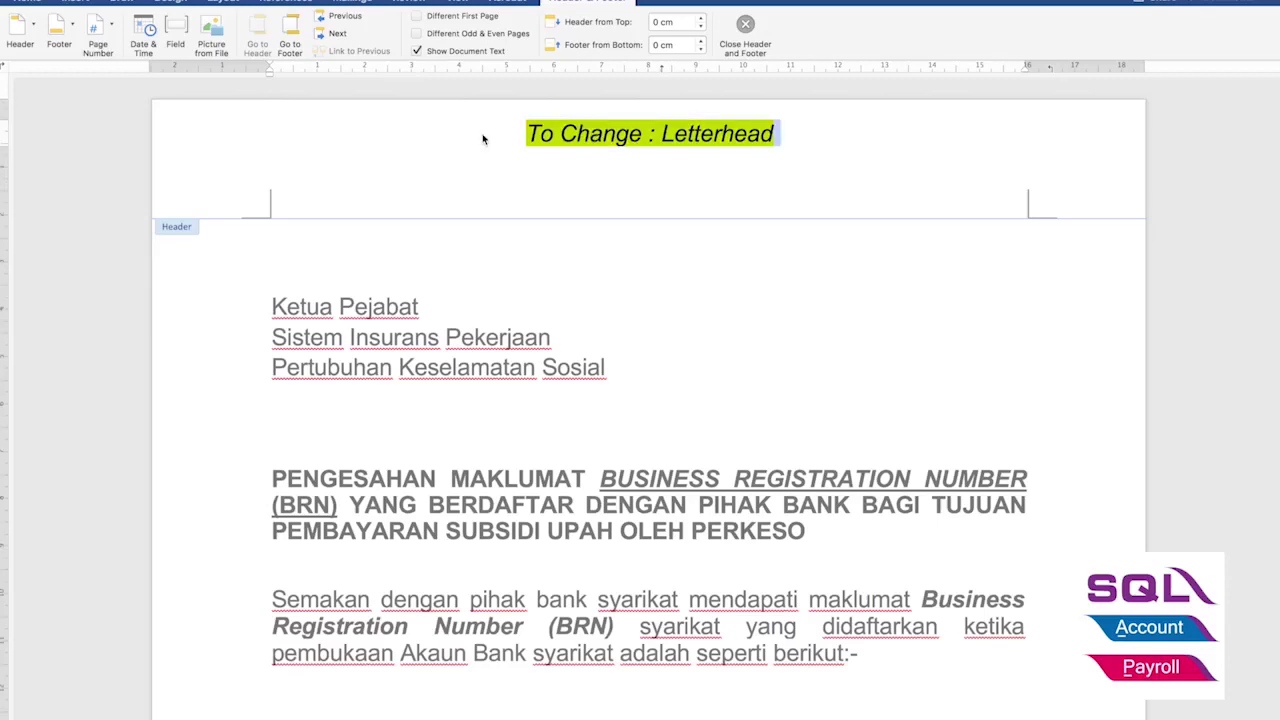
pyautogui.write('ANC GROUP')
pyautogui.doubleClick(690, 392)
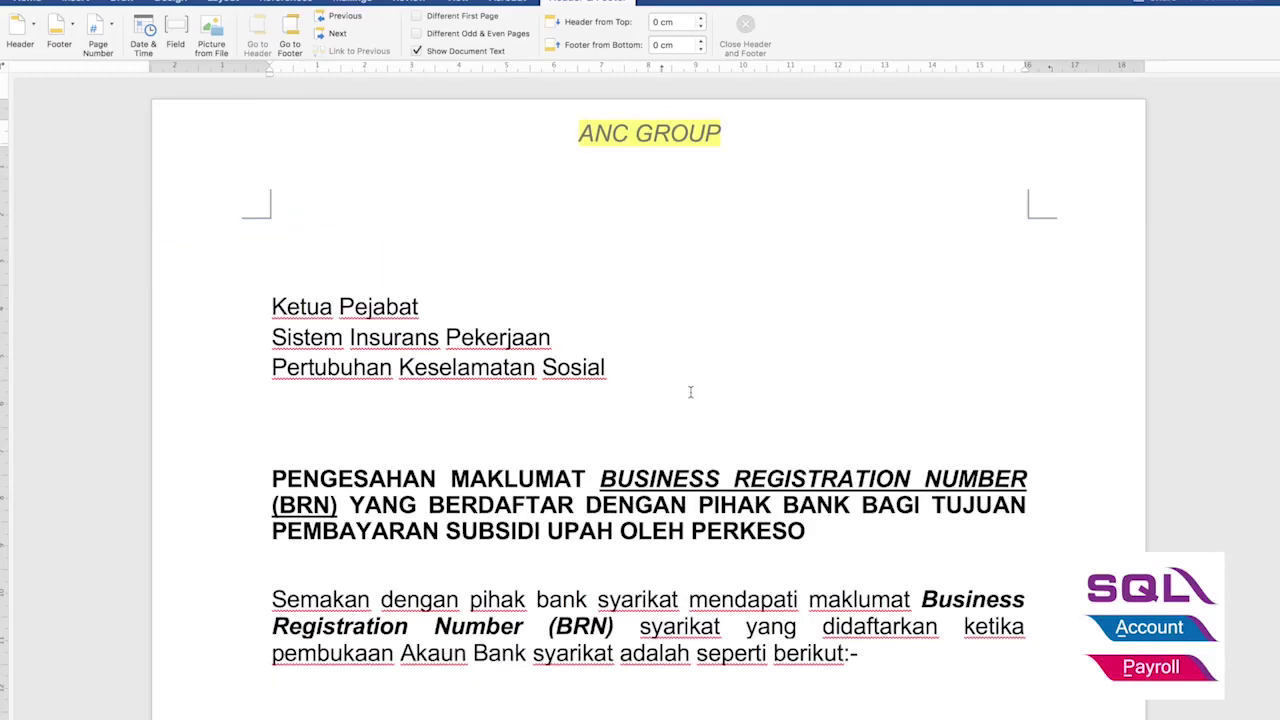
# Enter 123125-X as the Business Registration Number in the letter's box, correcting the typo
pyautogui.scroll(-5, 690, 400)
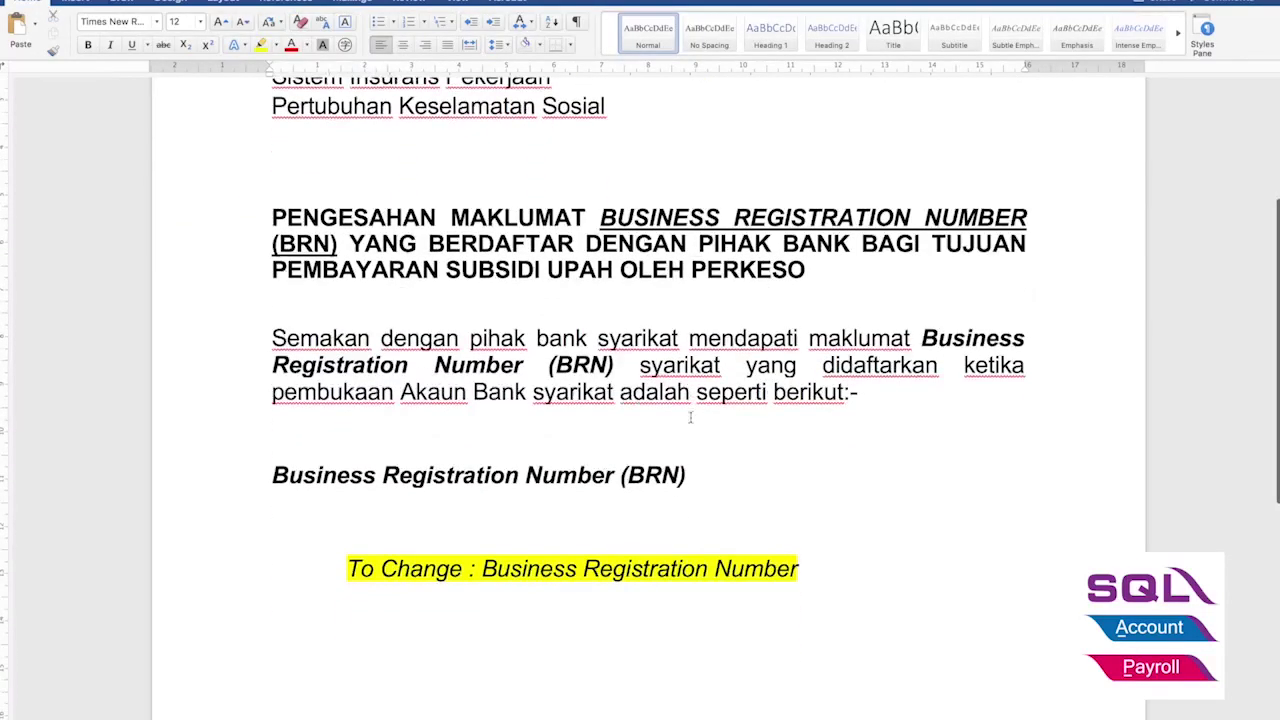
pyautogui.click(588, 576)
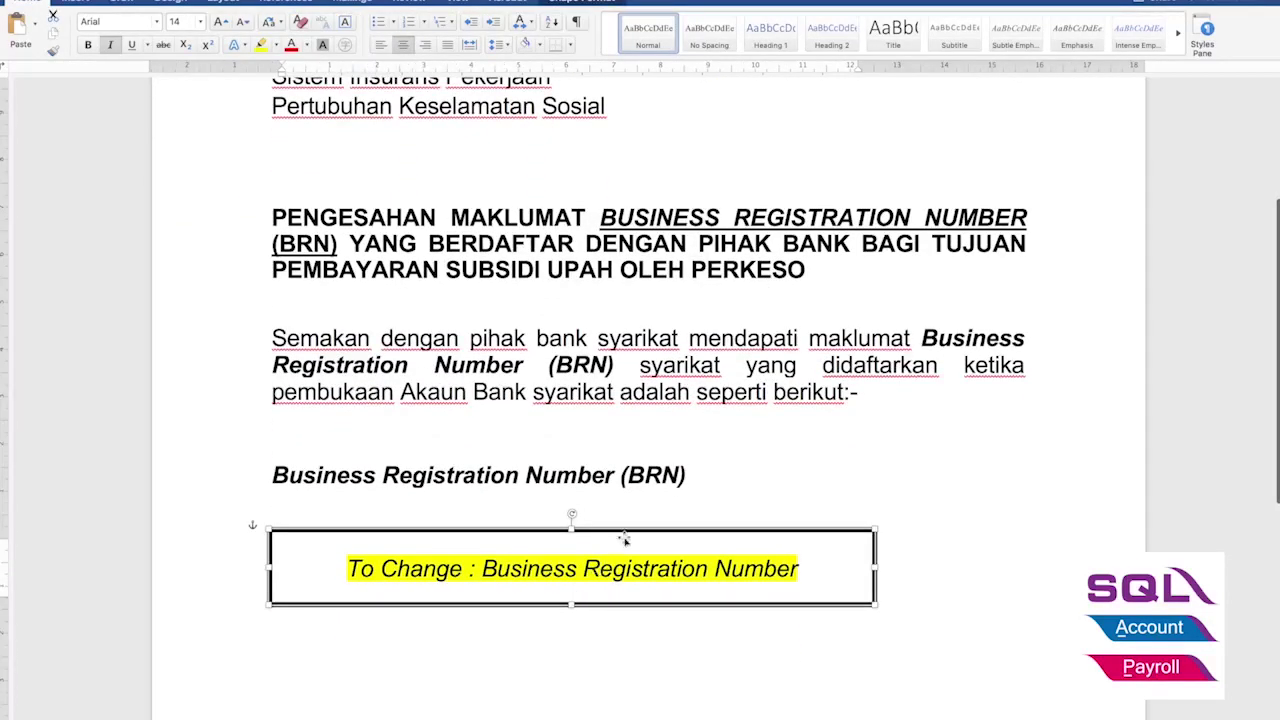
pyautogui.tripleClick(495, 568)
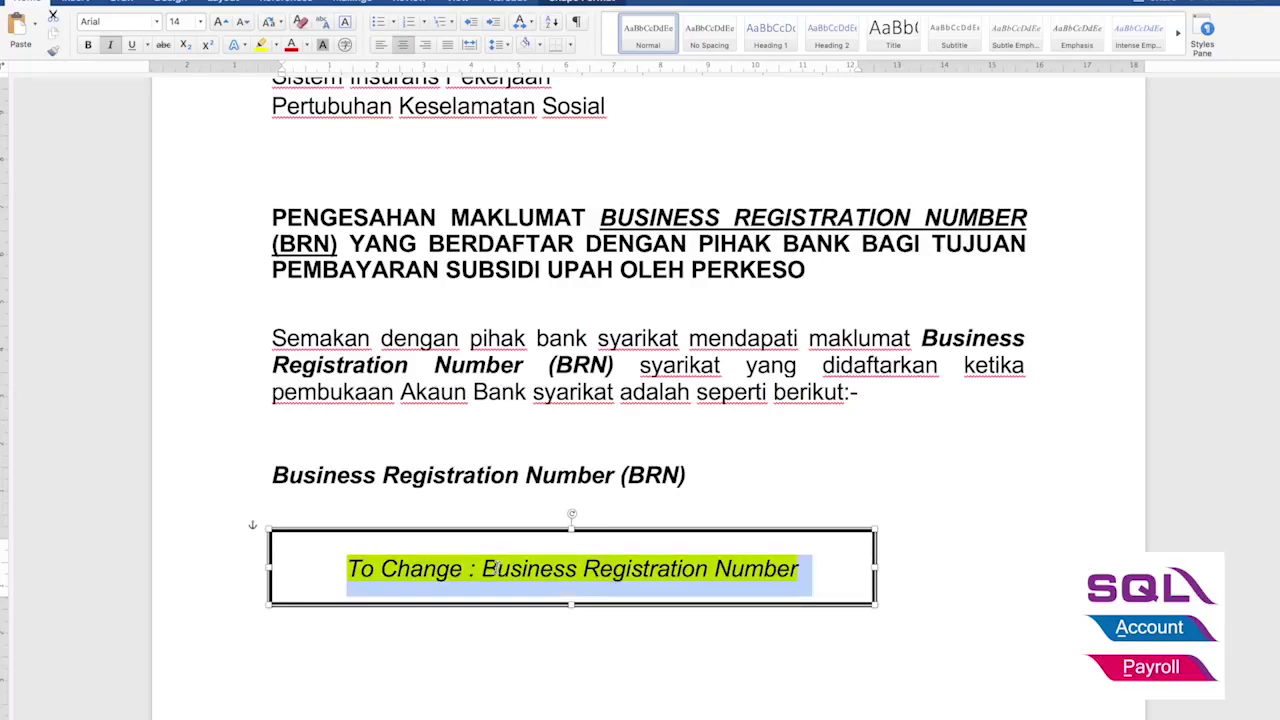
pyautogui.write('12312524')
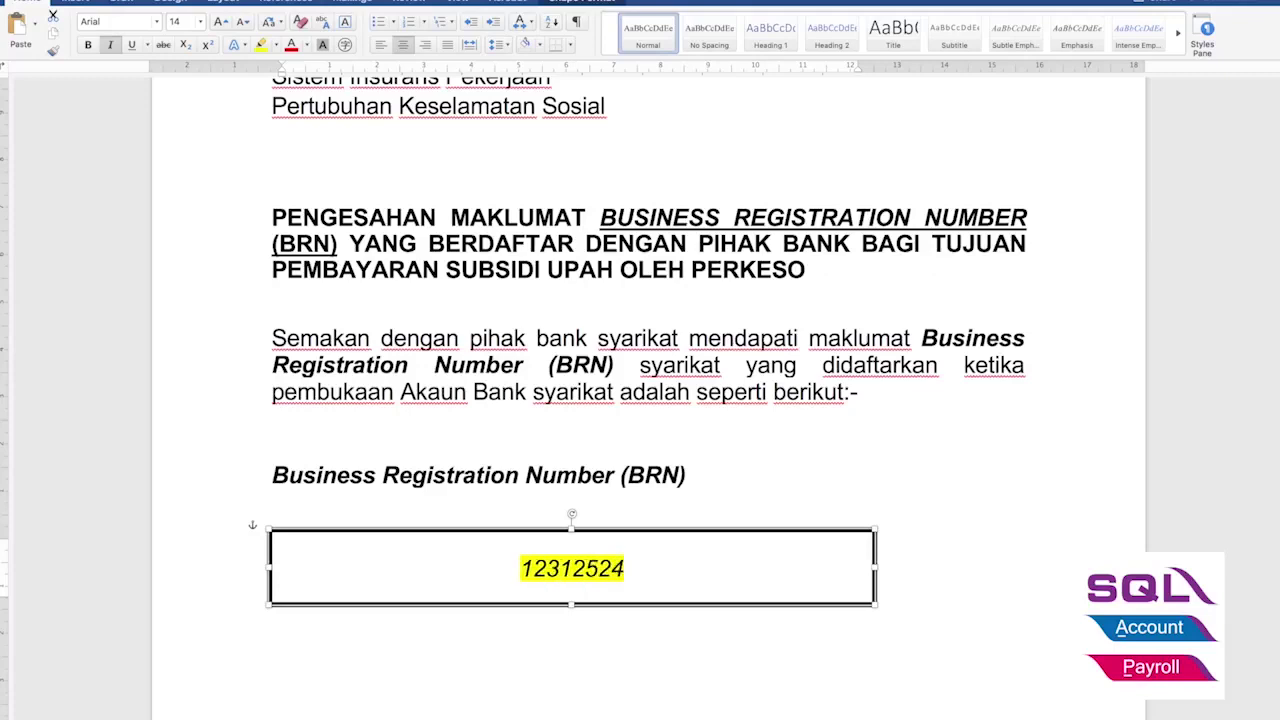
pyautogui.write('6-x')
pyautogui.press('Left')
pyautogui.press('Left')
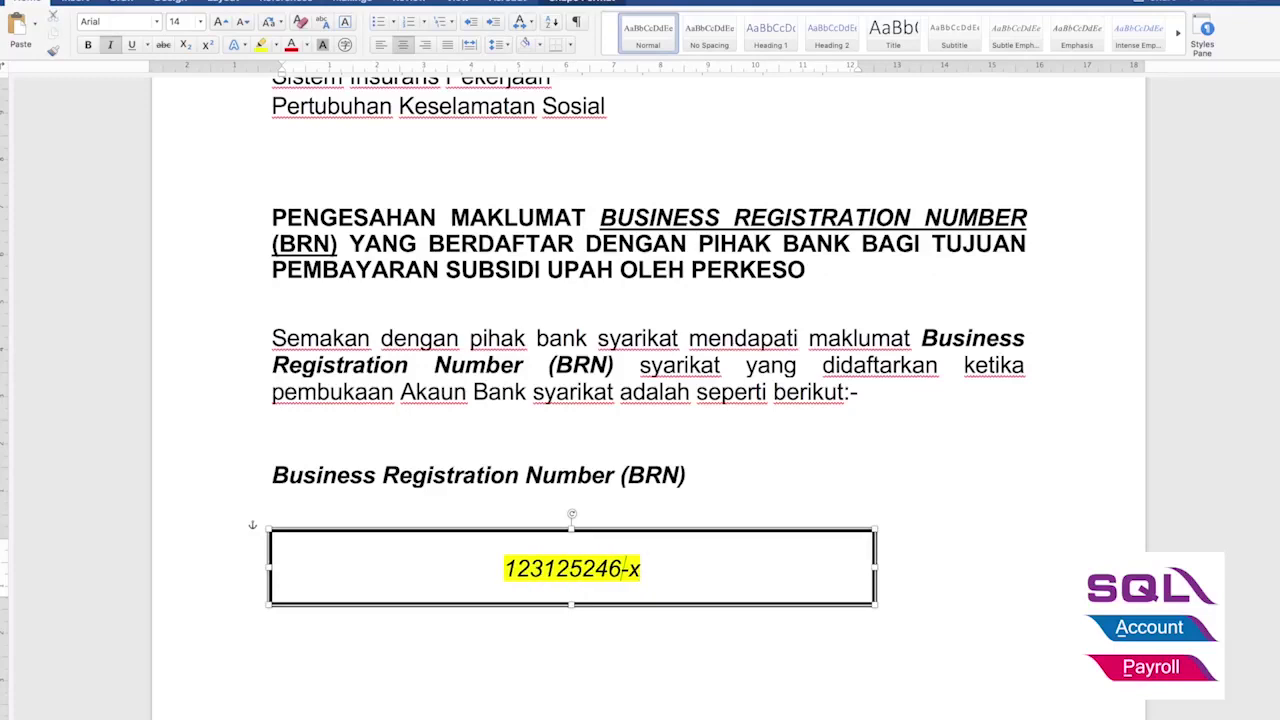
pyautogui.press('BackSpace')
pyautogui.press('BackSpace')
pyautogui.press('BackSpace')
pyautogui.press('Right')
pyautogui.press('Right')
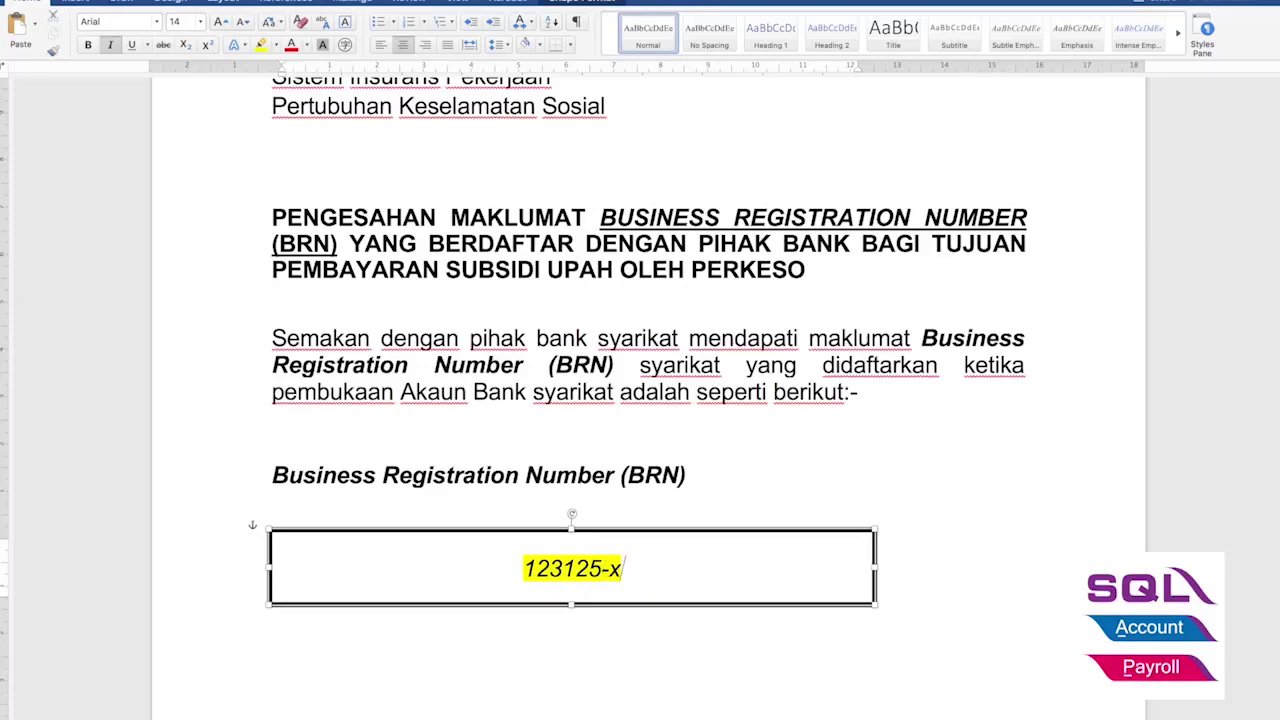
pyautogui.press('BackSpace')
pyautogui.write('X')
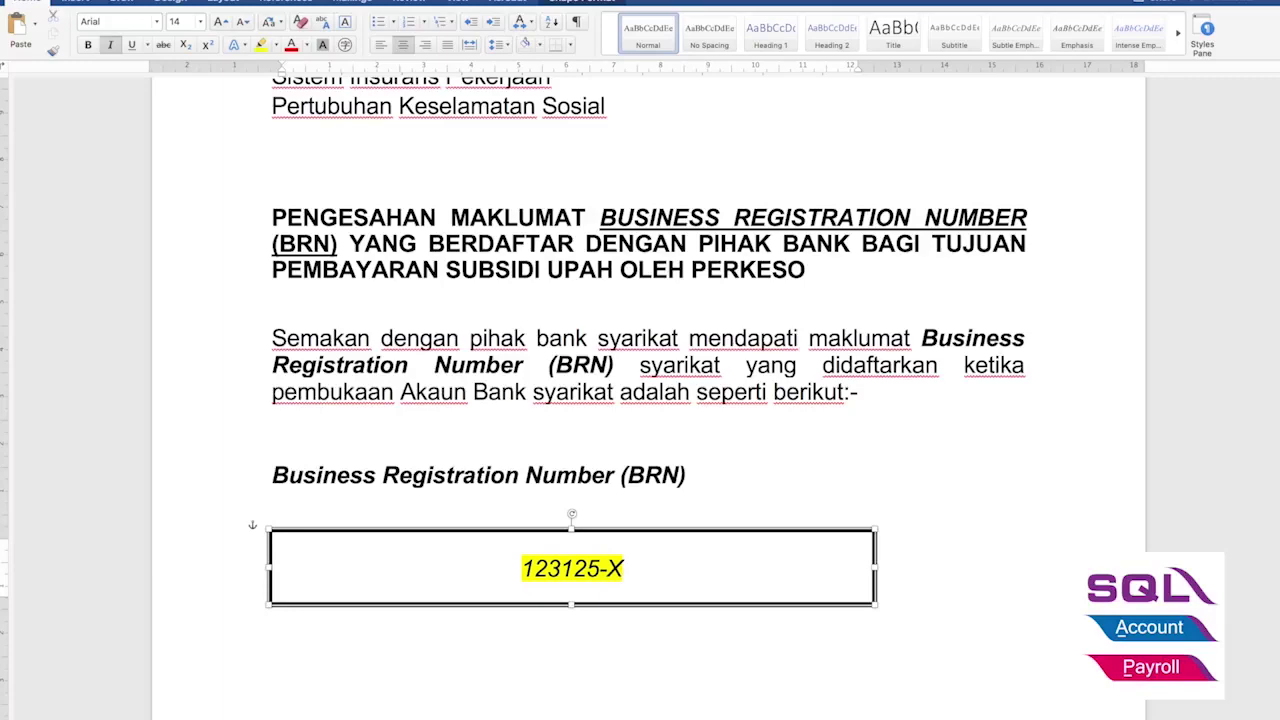
# Replace the Nama, No. Telefon and Alamat emel placeholders with the contact's name, phone number and e-mail
pyautogui.scroll(-5, 548, 556)
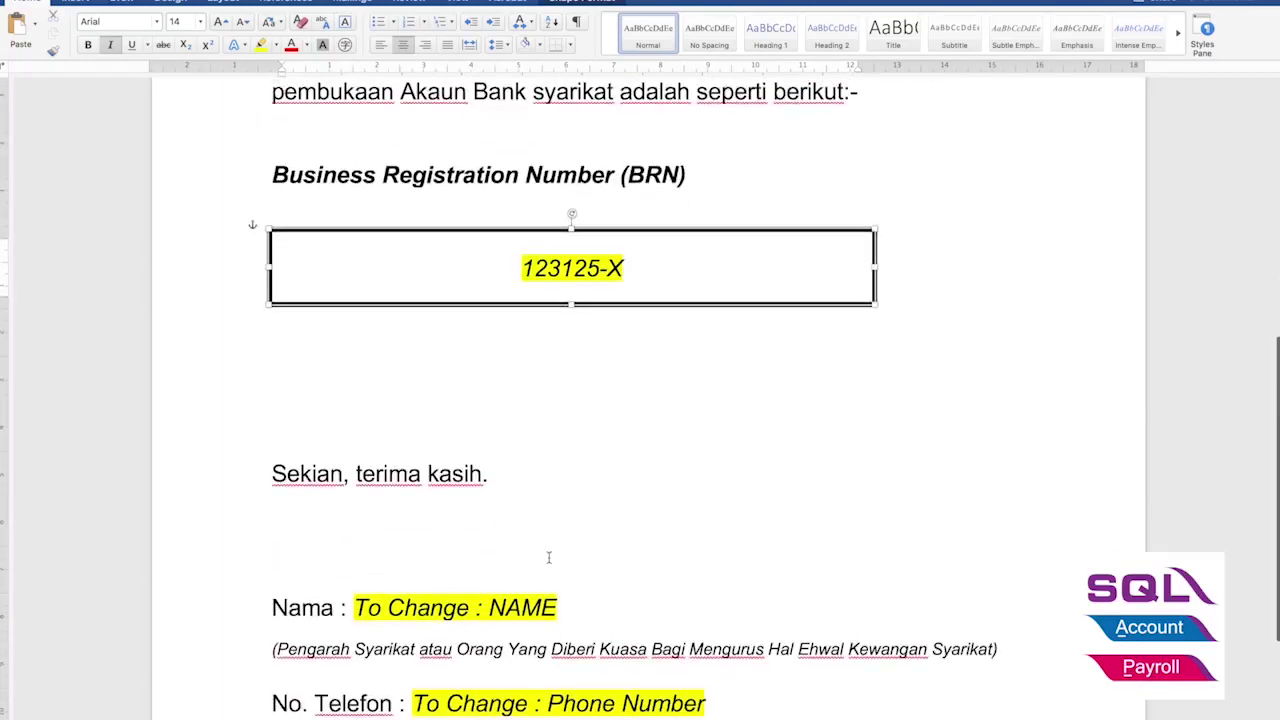
pyautogui.moveTo(558, 460); pyautogui.dragTo(362, 470)
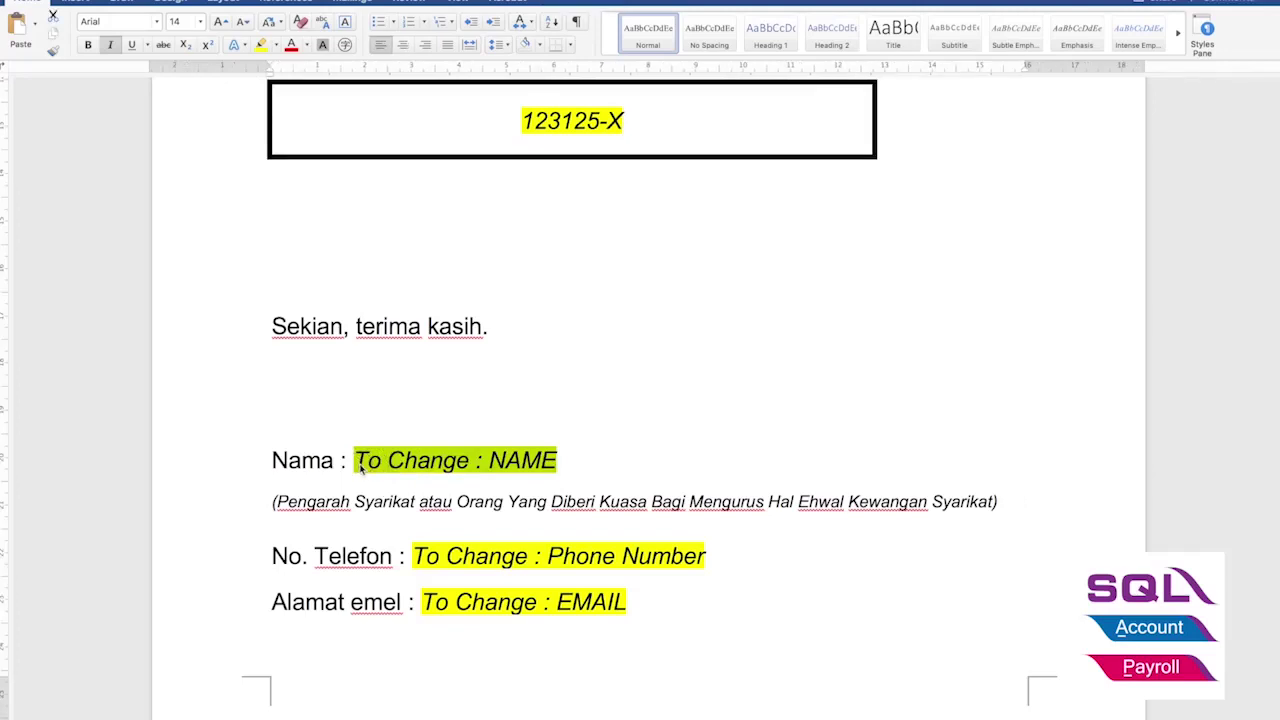
pyautogui.moveTo(705, 556); pyautogui.dragTo(424, 562)
pyautogui.click(420, 602)
pyautogui.hotkey('shift', 'End')
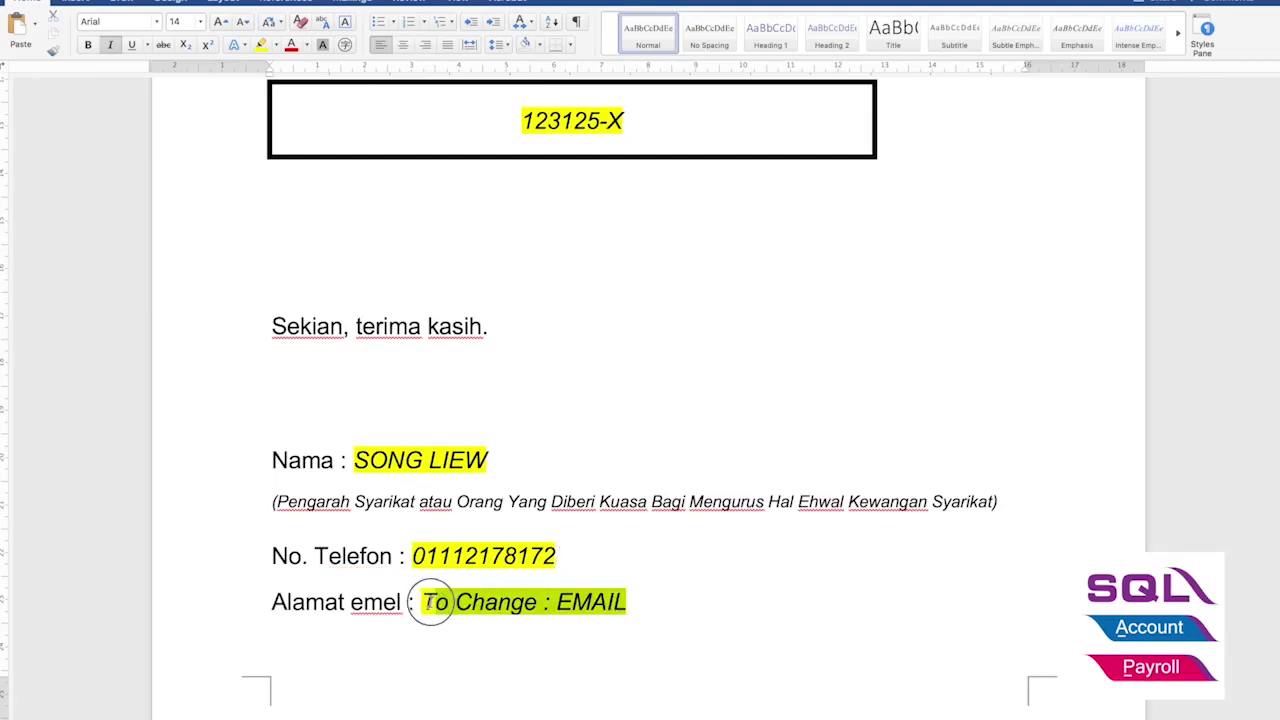
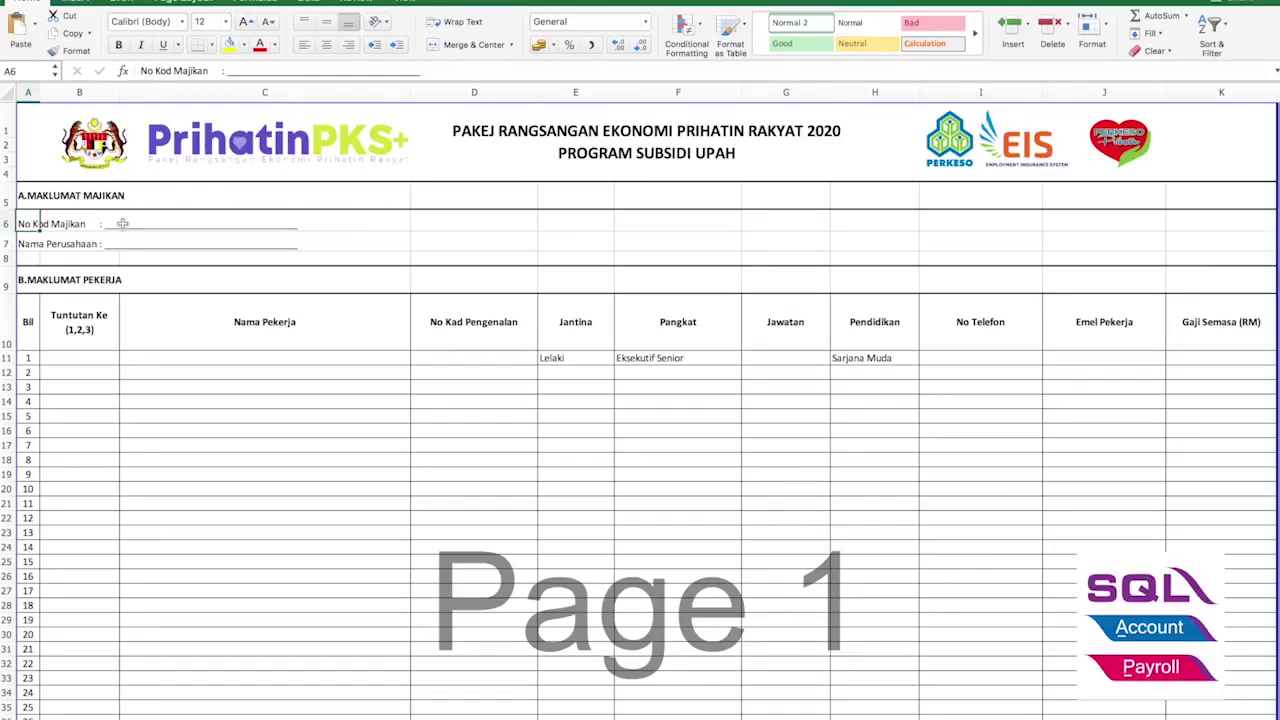
# Fill in the employer code and the company name ANC GROUP in the sheet's header lines
pyautogui.click(280, 70)
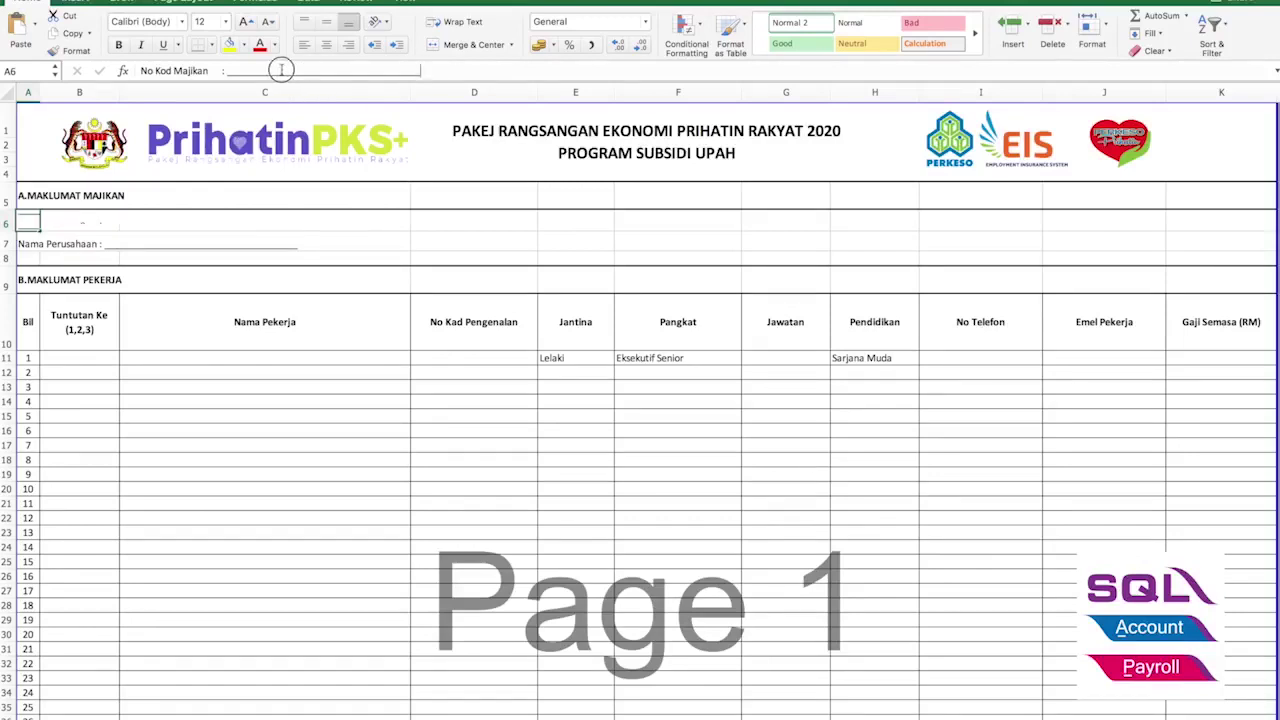
pyautogui.doubleClick(280, 70)
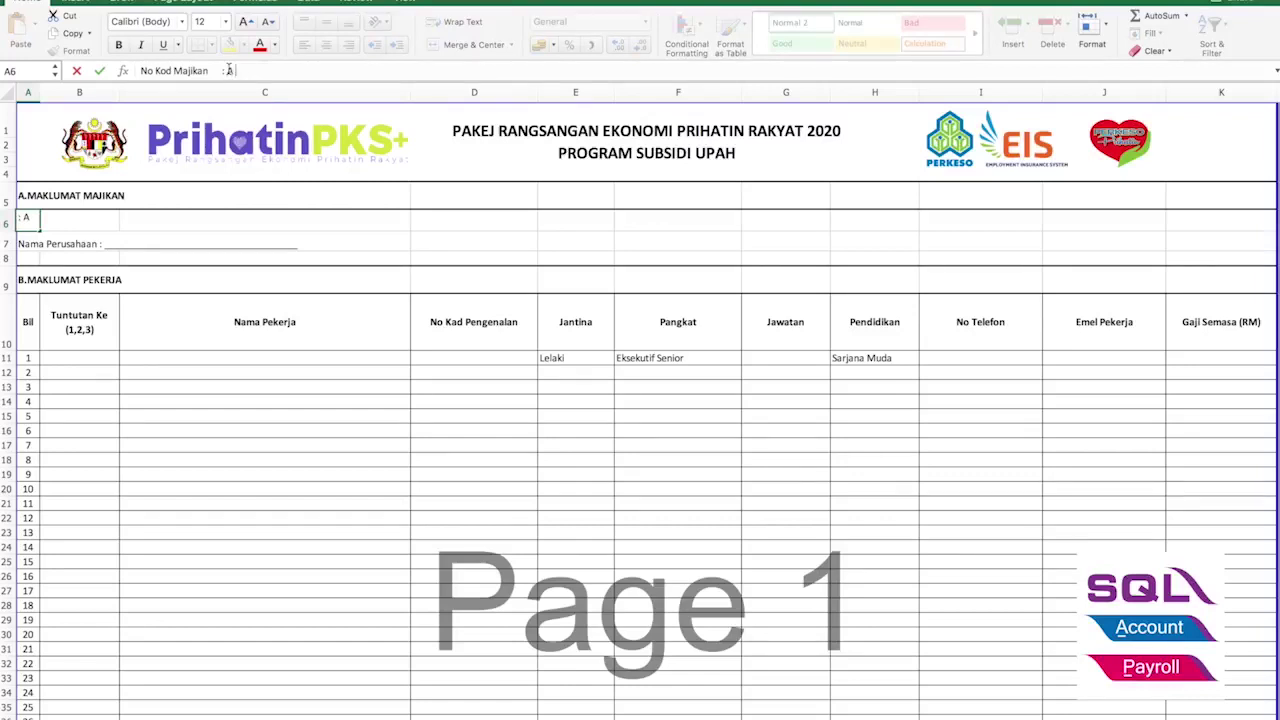
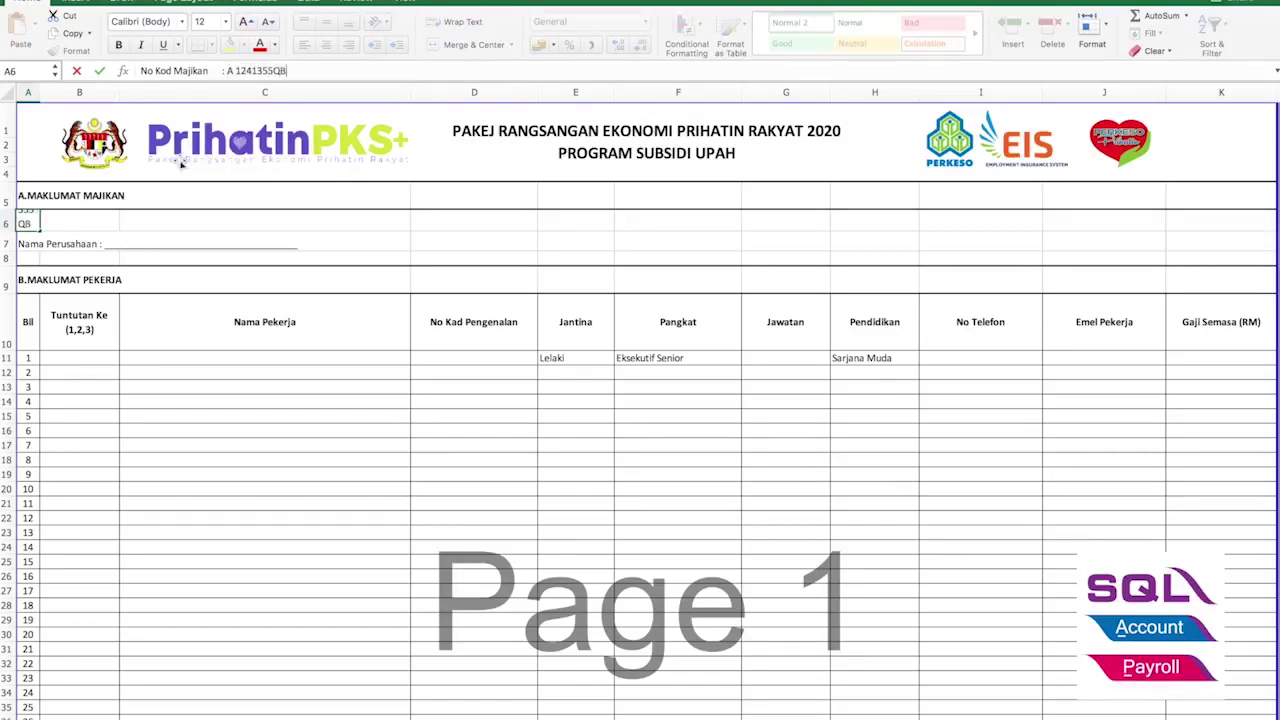
pyautogui.press('Return')
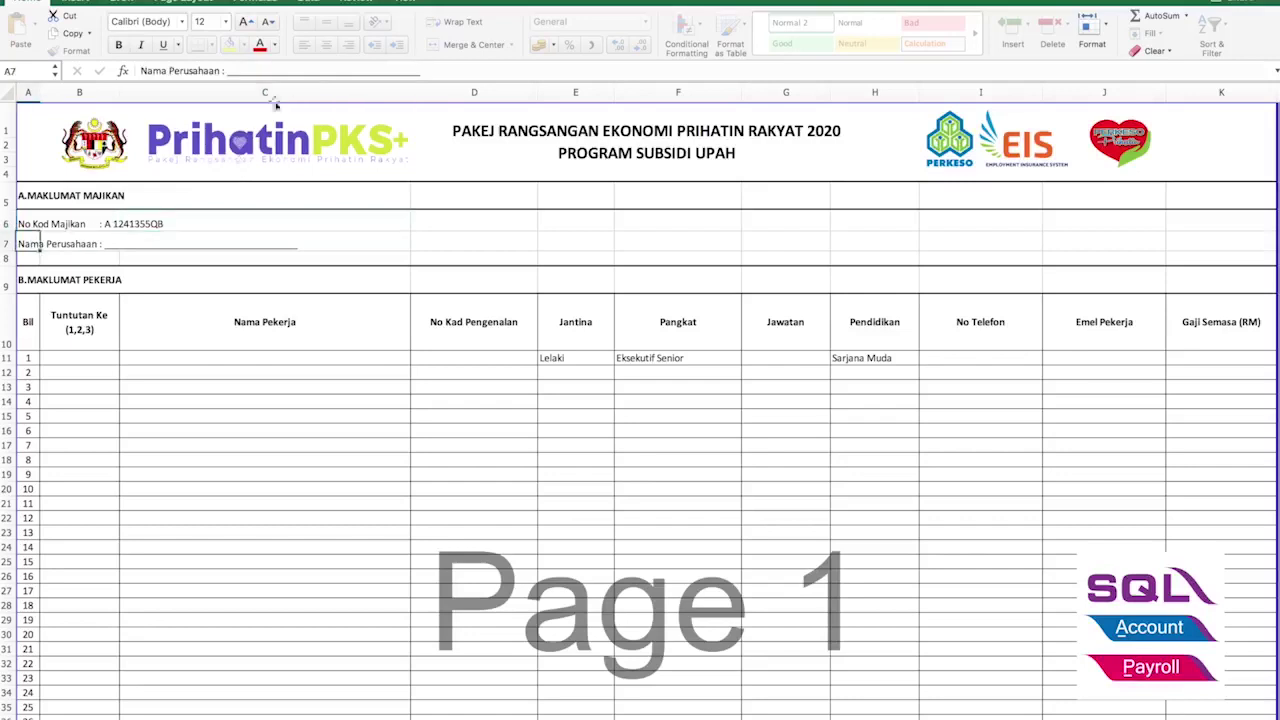
pyautogui.moveTo(453, 68); pyautogui.dragTo(228, 75)
pyautogui.write('ANC GROUP')
pyautogui.press('Tab')
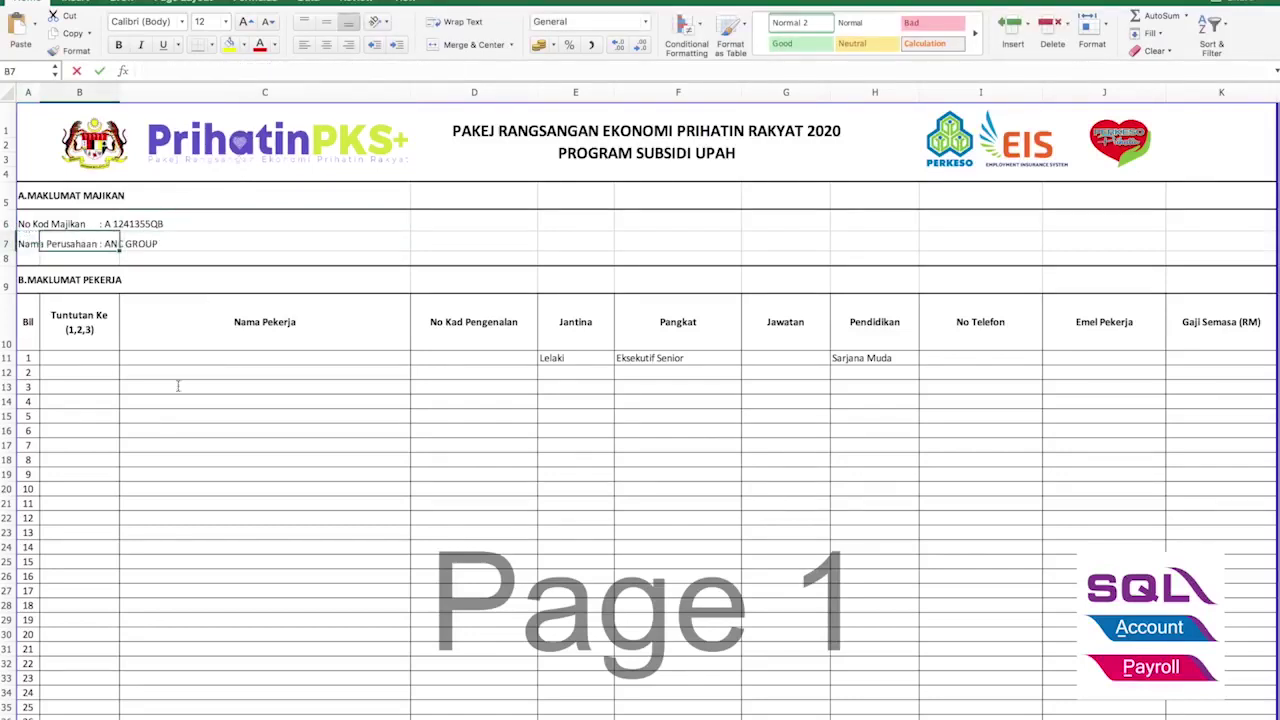
# Enter claim number 1, the employee's name, IC number and gender Lelaki in row 1
pyautogui.click(100, 361)
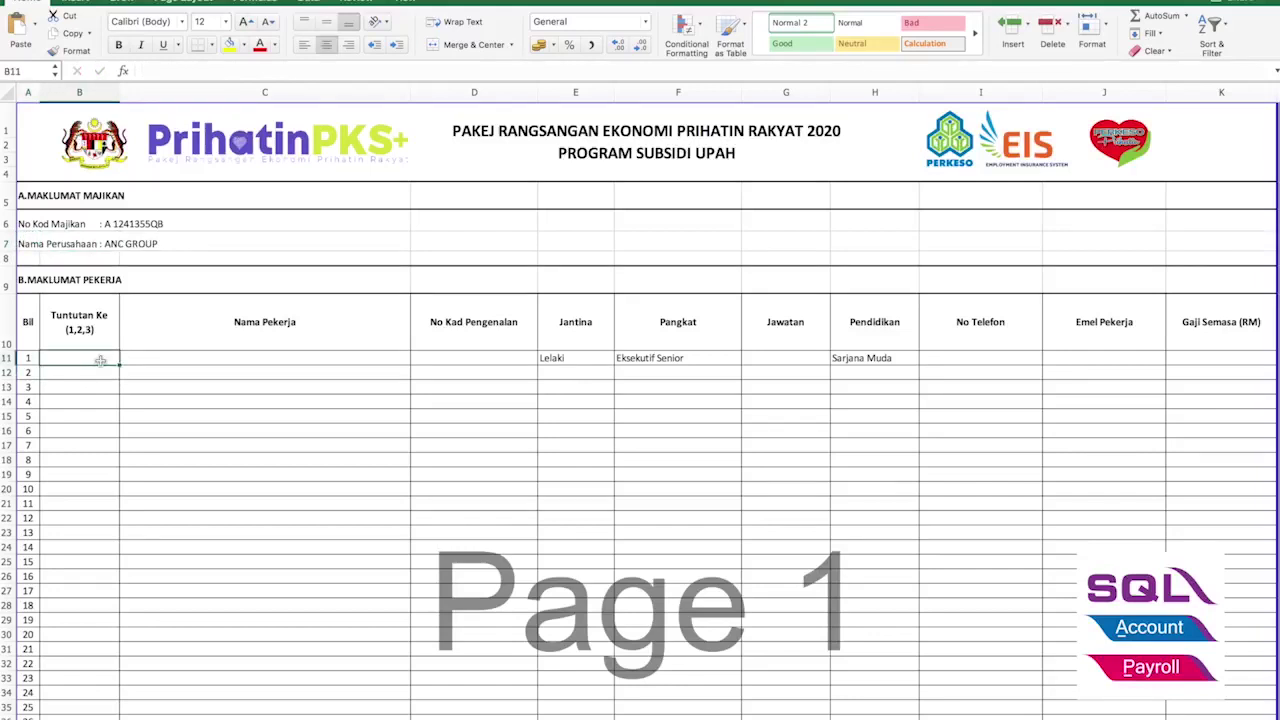
pyautogui.write('1')
pyautogui.press('Tab')
pyautogui.press('Tab')
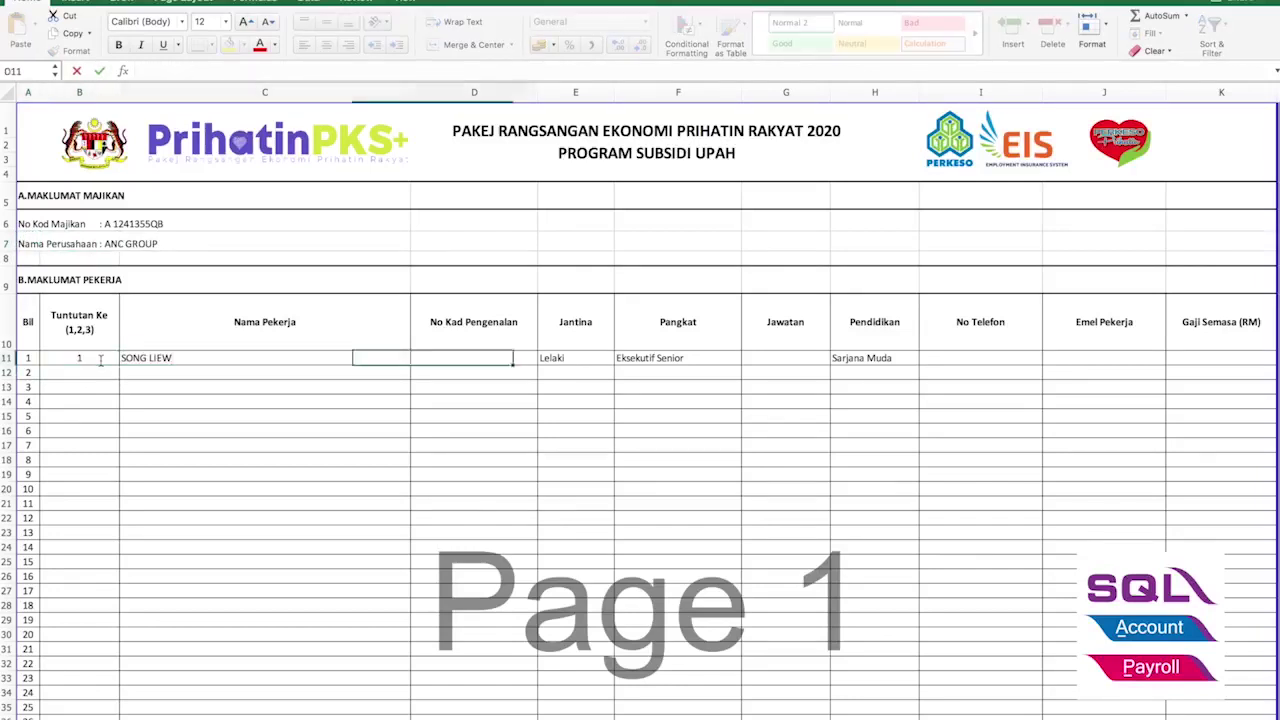
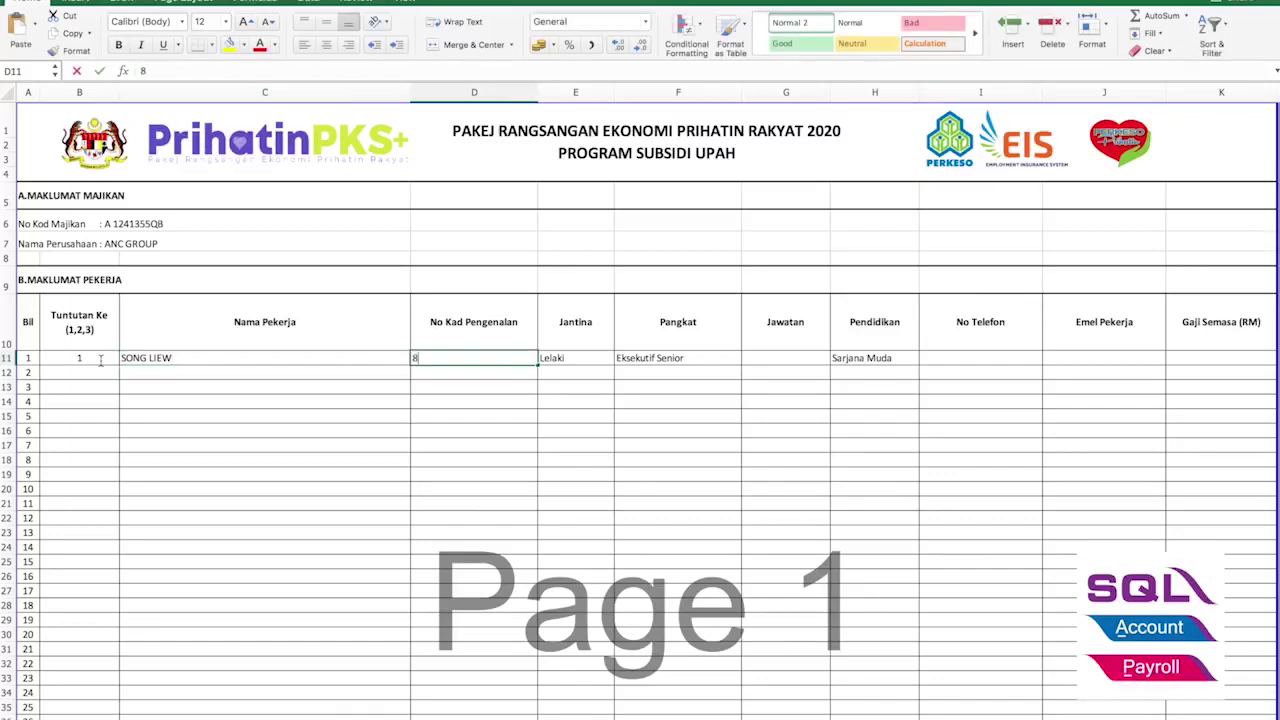
pyautogui.press('Tab')
pyautogui.click(624, 364)
pyautogui.click(737, 366)
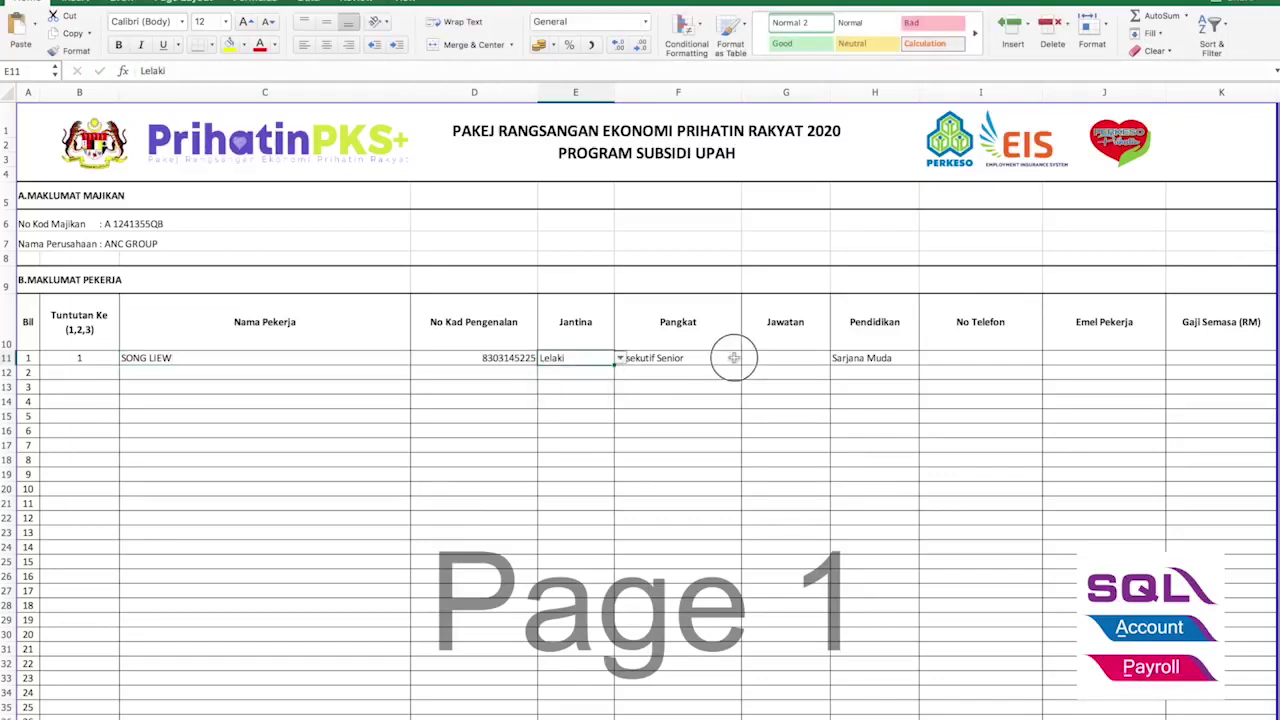
# Complete the row with rank Eksekutif Senior, position MANAGER, Sarjana Muda, phone and e-mail
pyautogui.click(748, 362)
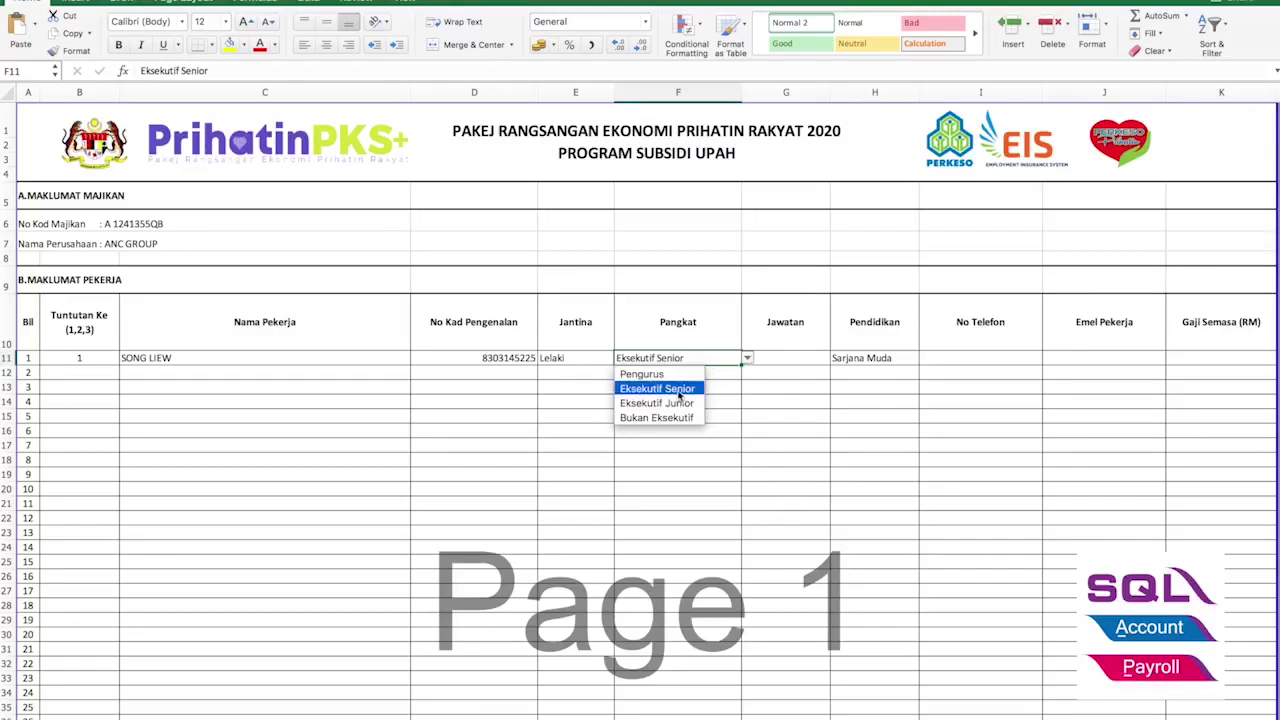
pyautogui.click(819, 357)
pyautogui.click(796, 359)
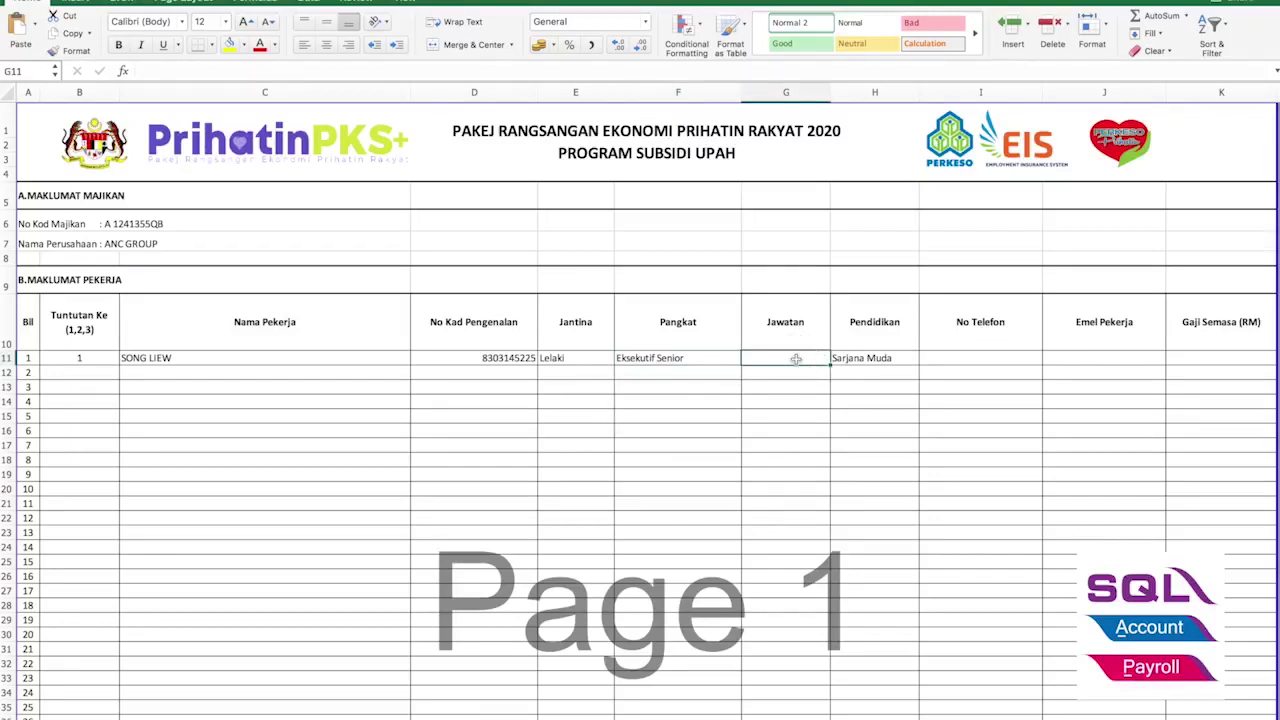
pyautogui.write('MANAGER')
pyautogui.press('Tab')
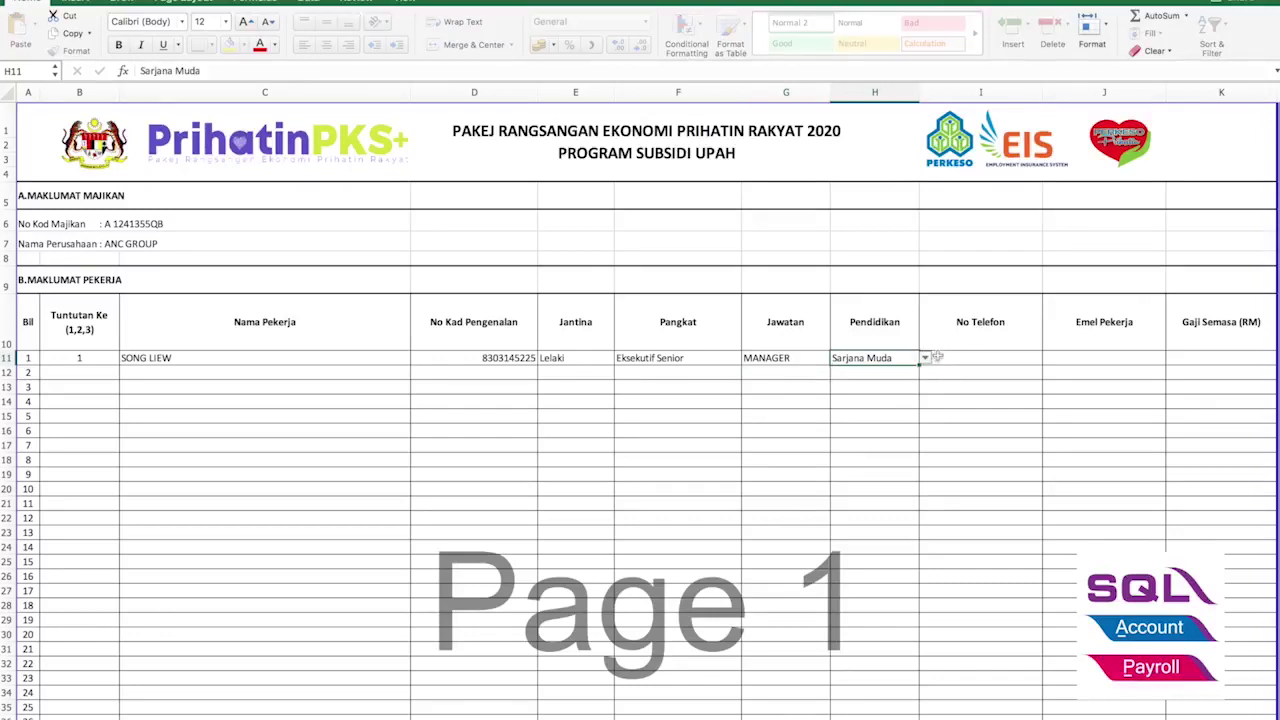
pyautogui.click(922, 358)
pyautogui.click(925, 358)
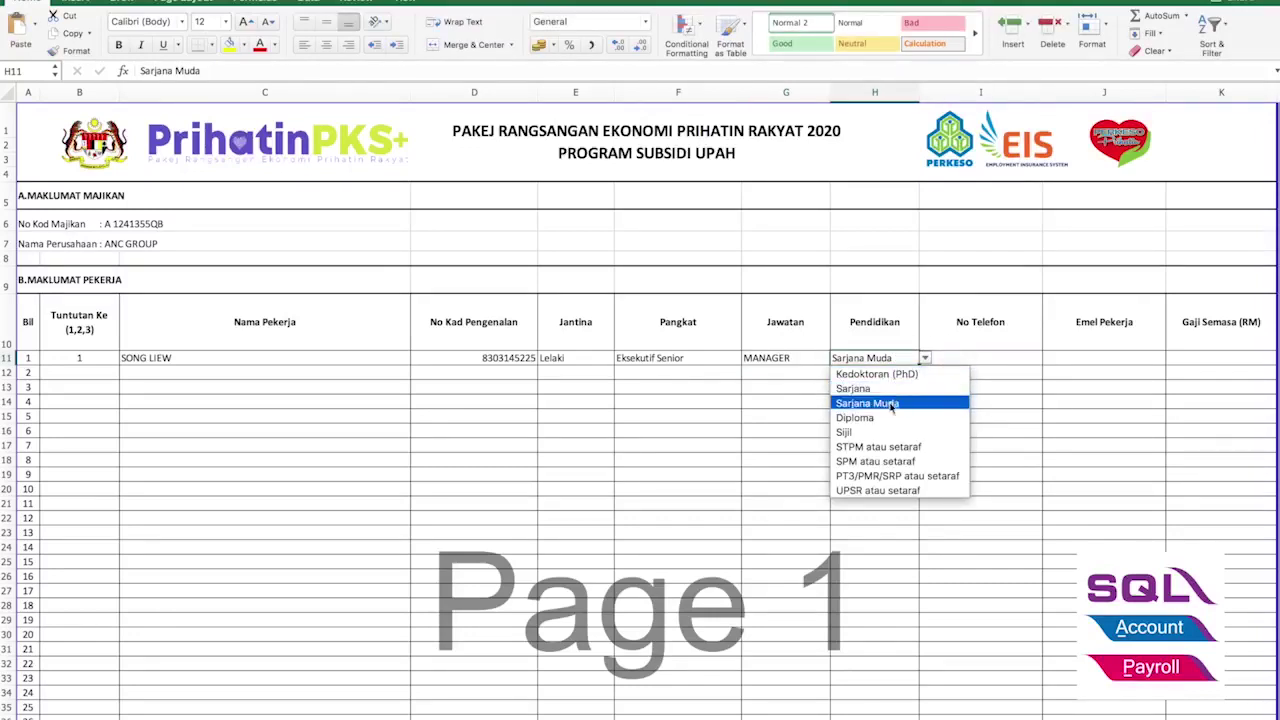
pyautogui.click(1006, 364)
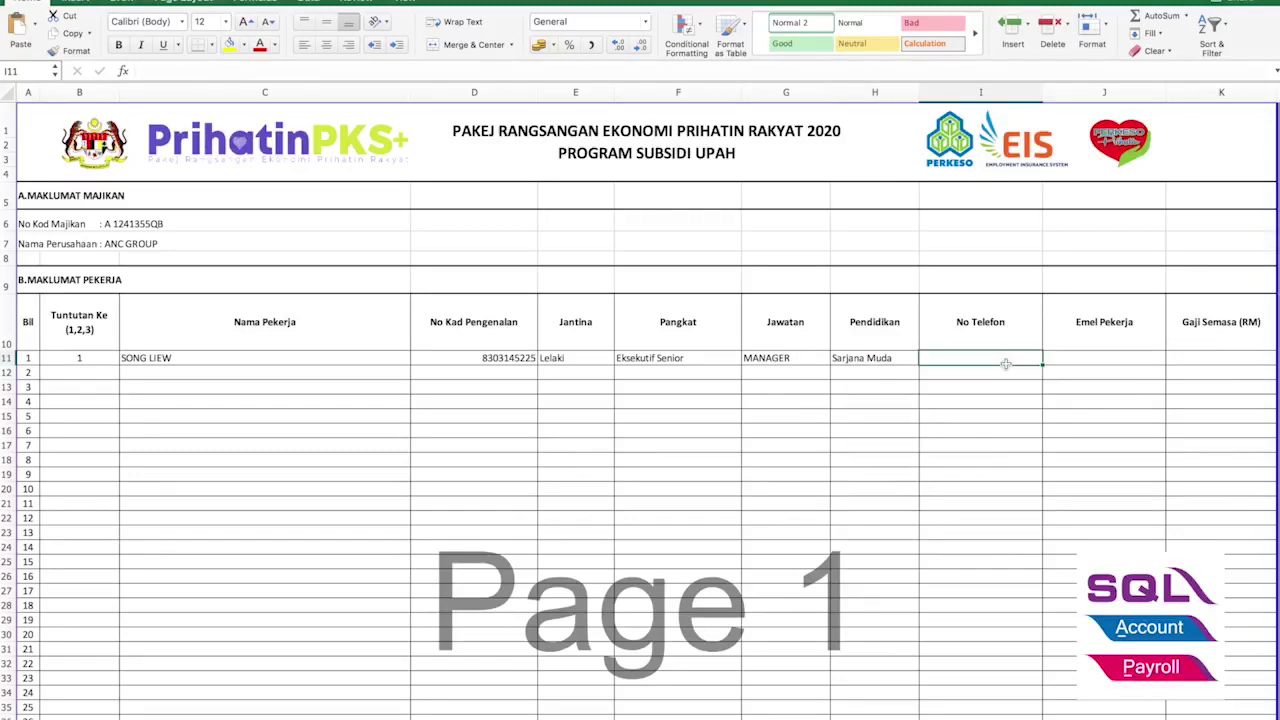
pyautogui.click(1058, 361)
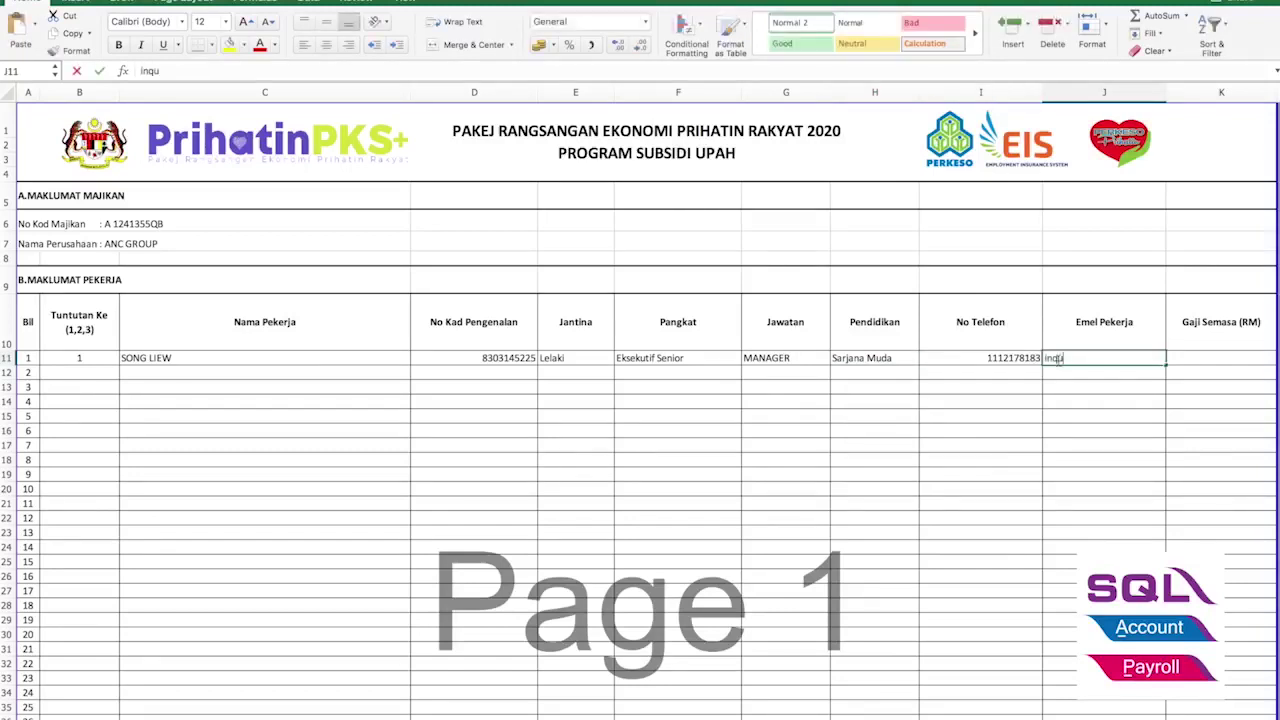
pyautogui.press('Tab')
pyautogui.click(1199, 372)
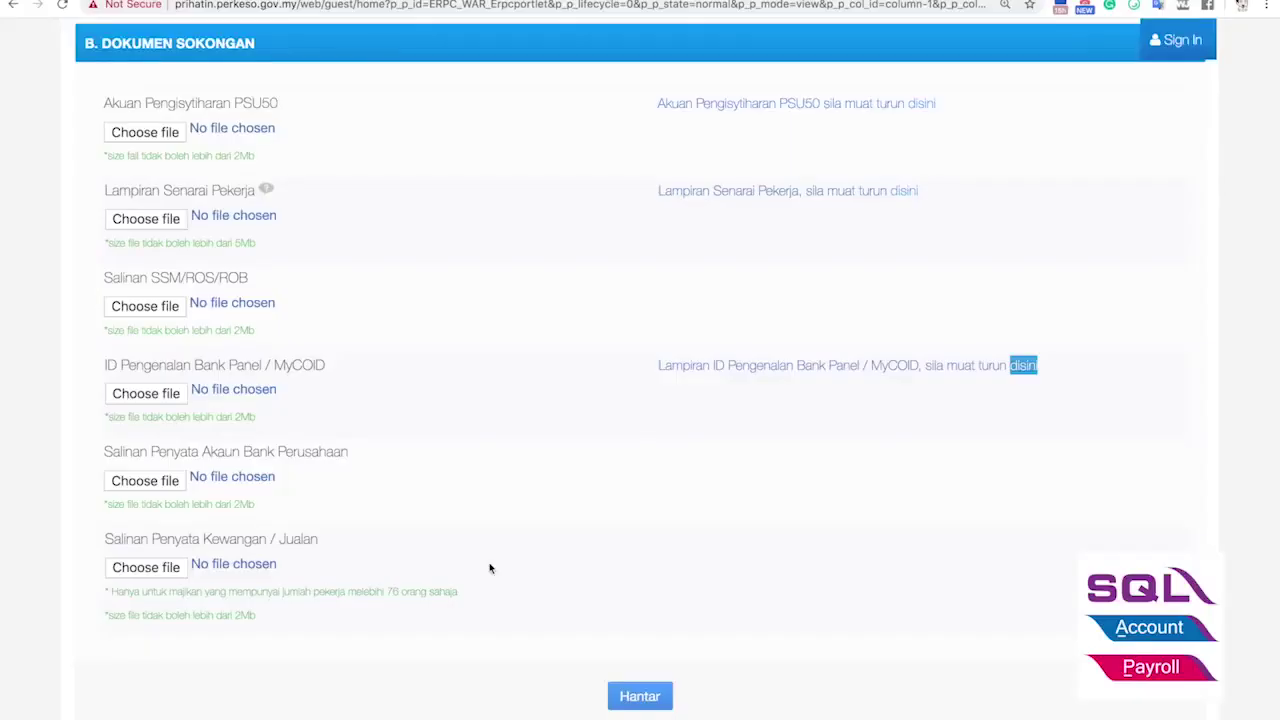
# Attach the PSU 50 declaration, PSU name list spreadsheet and SSM incorporation document
pyautogui.click(611, 470)
pyautogui.click(144, 137)
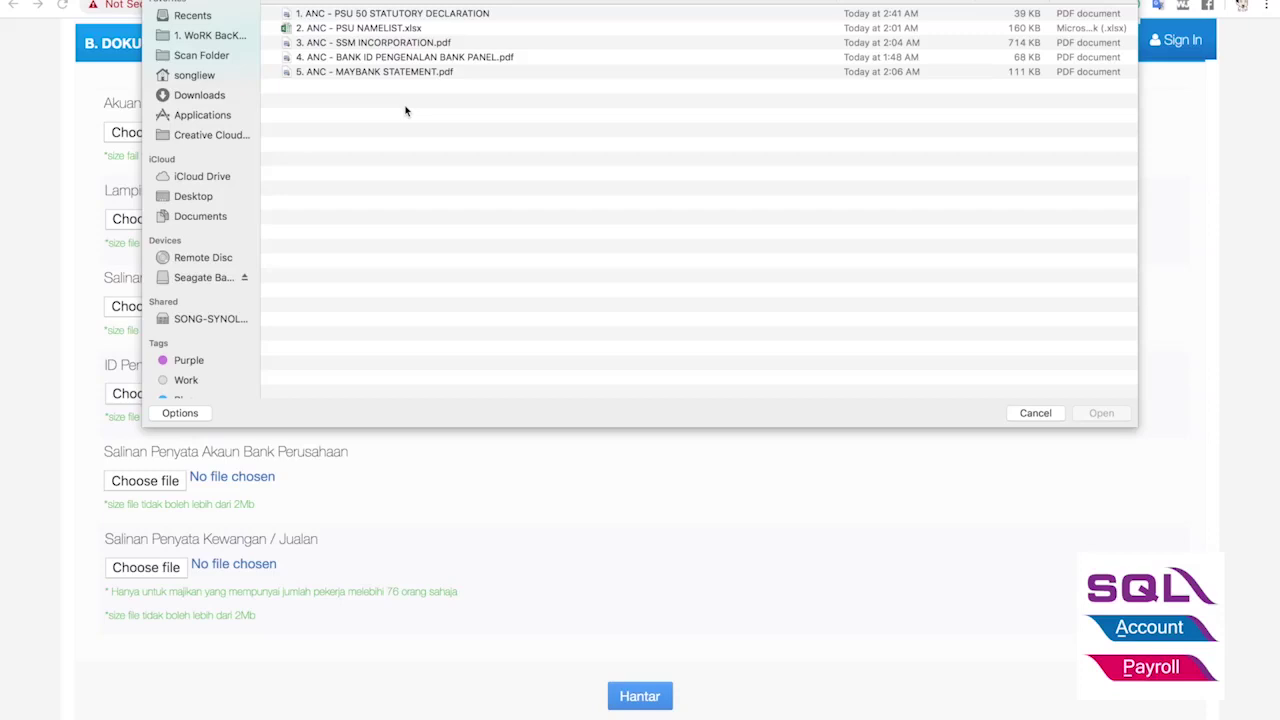
pyautogui.doubleClick(350, 15)
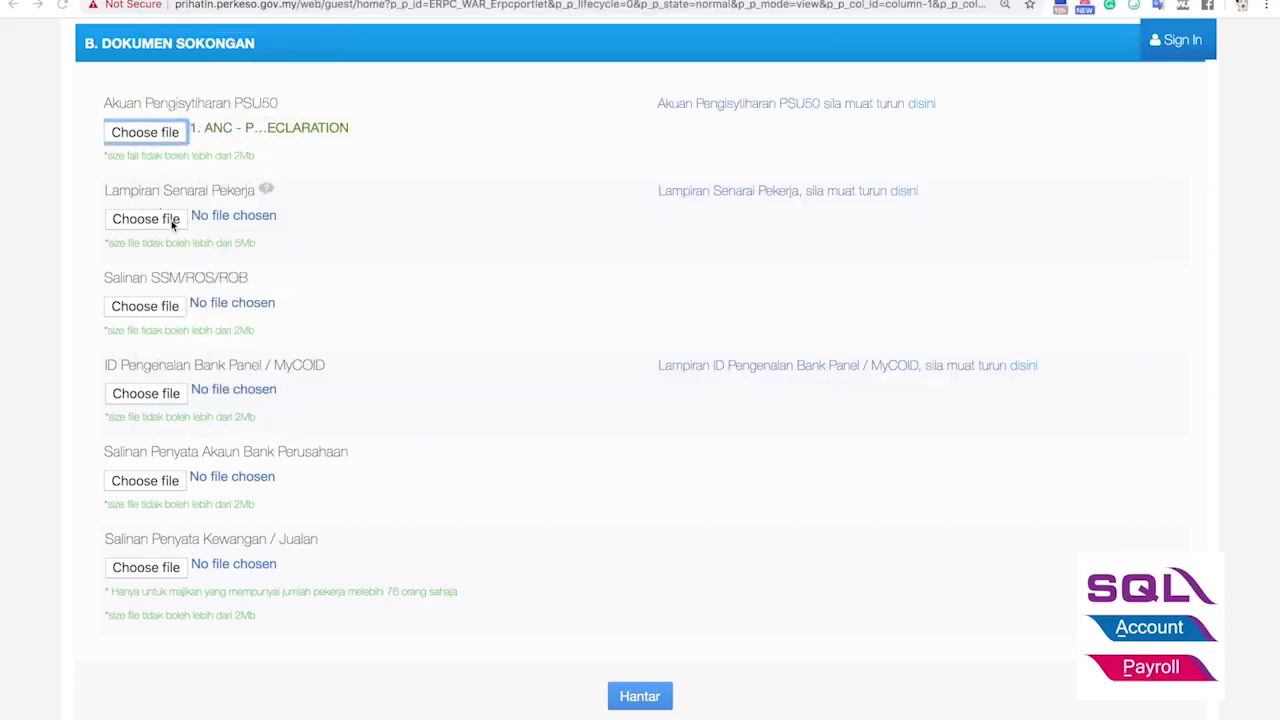
pyautogui.click(172, 222)
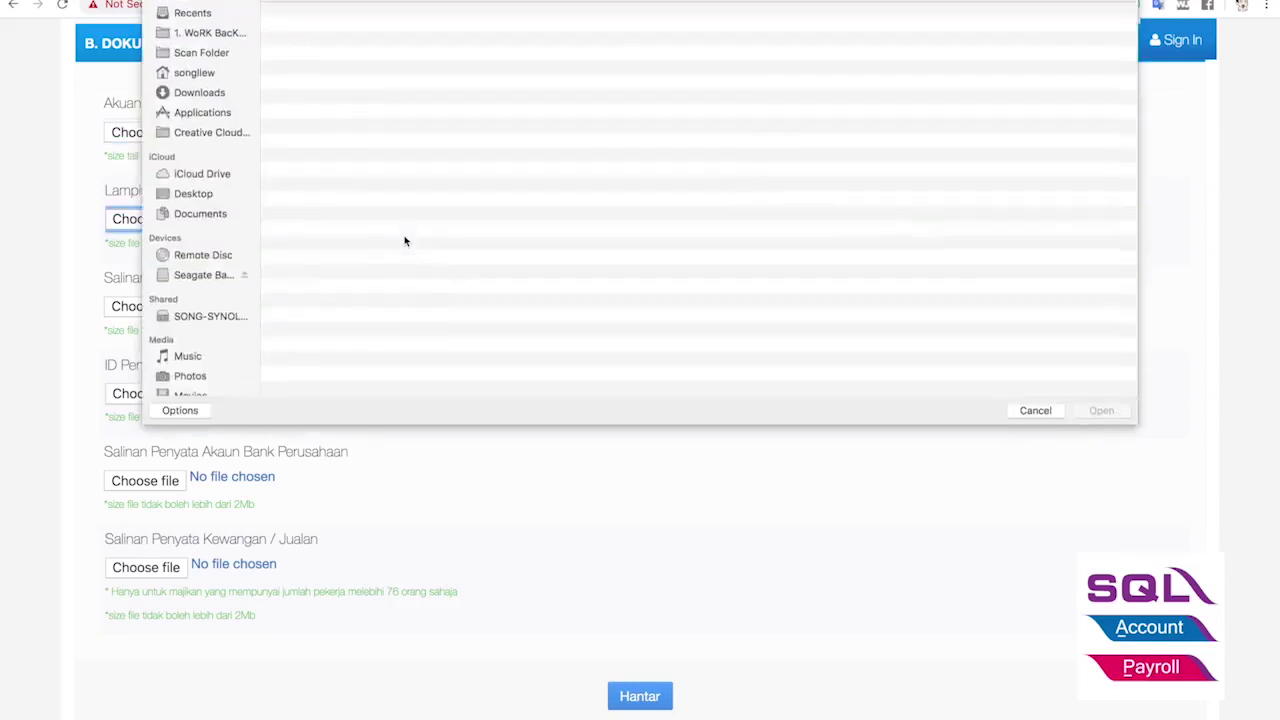
pyautogui.doubleClick(321, 35)
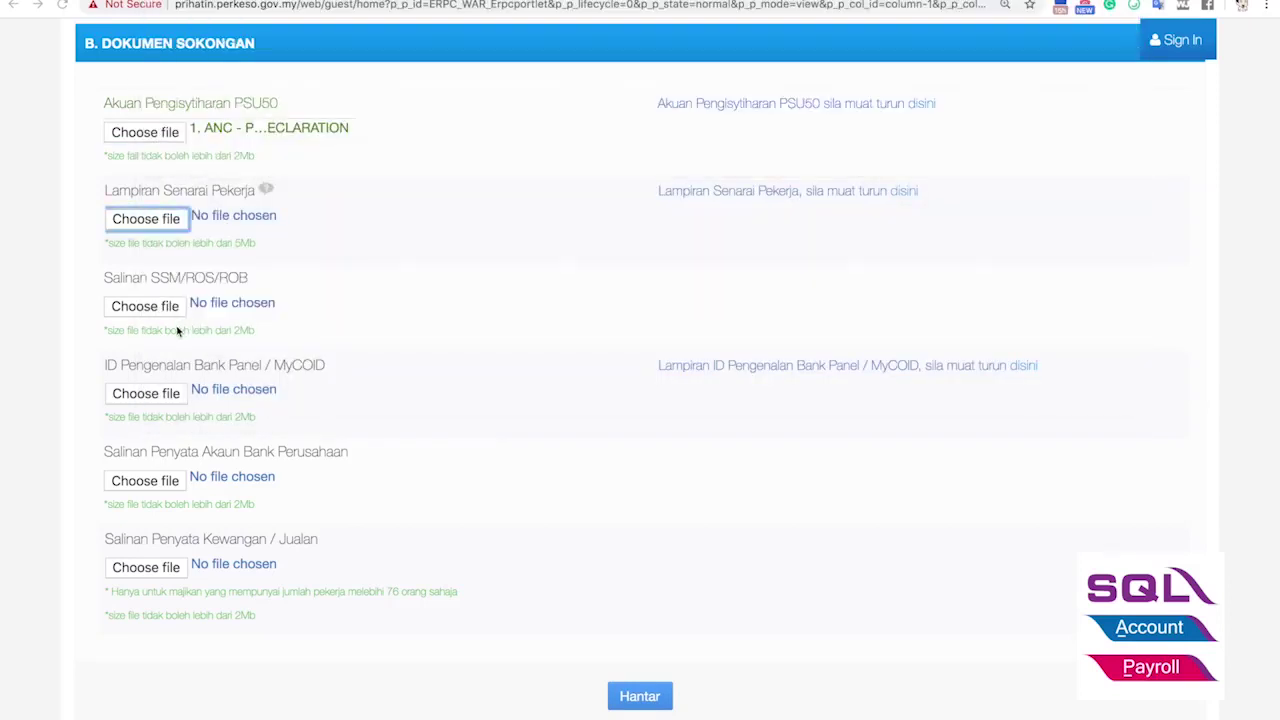
pyautogui.click(163, 316)
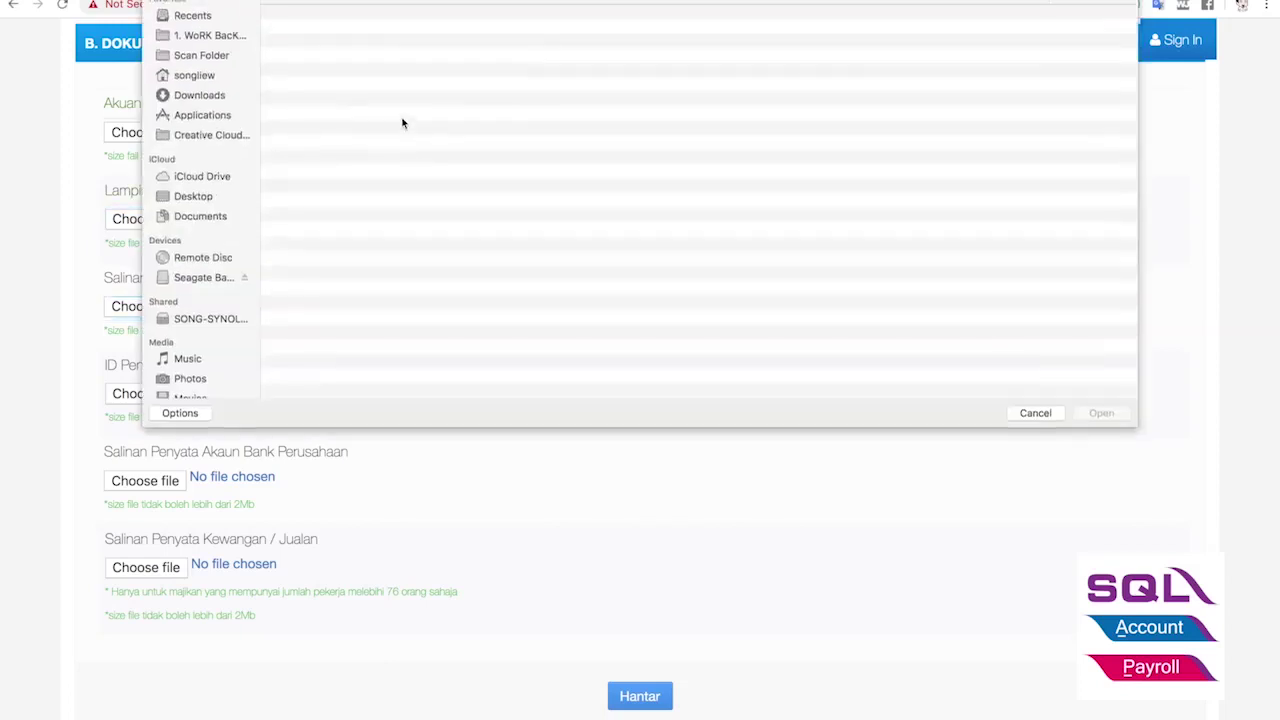
pyautogui.doubleClick(317, 43)
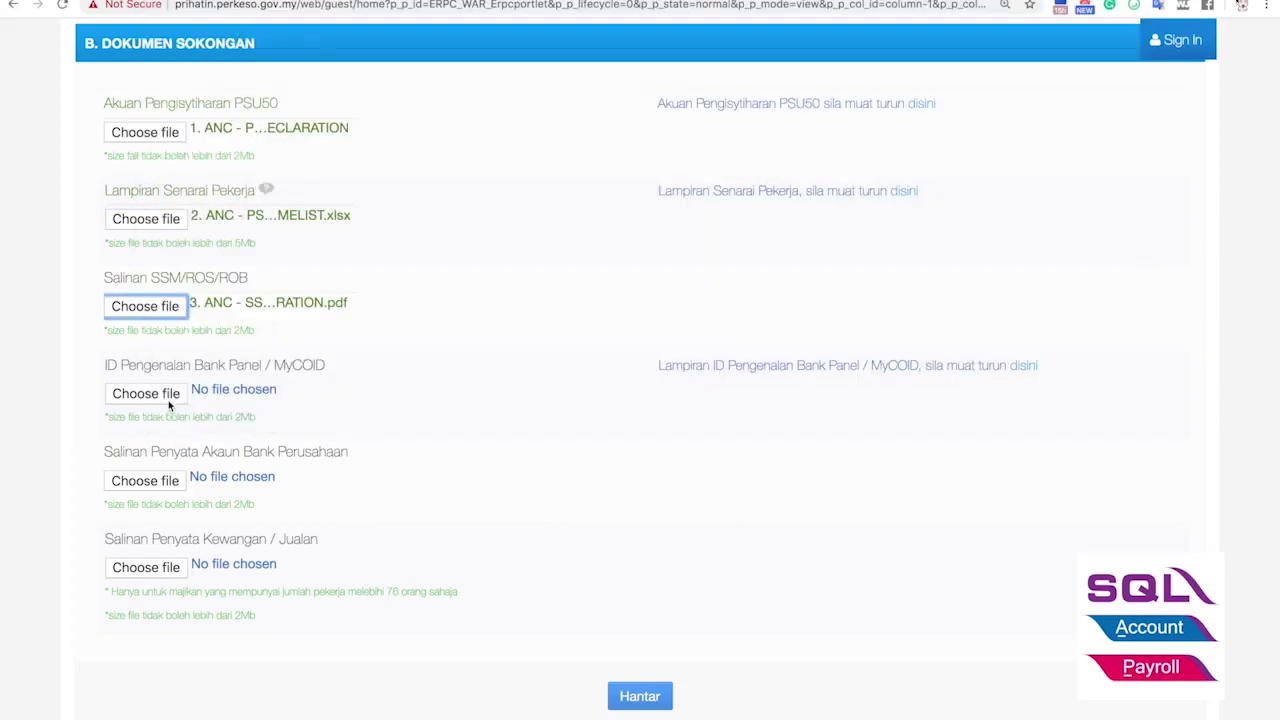
# Attach the bank panel ID and Maybank statement PDFs, then submit the supporting documents
pyautogui.click(169, 403)
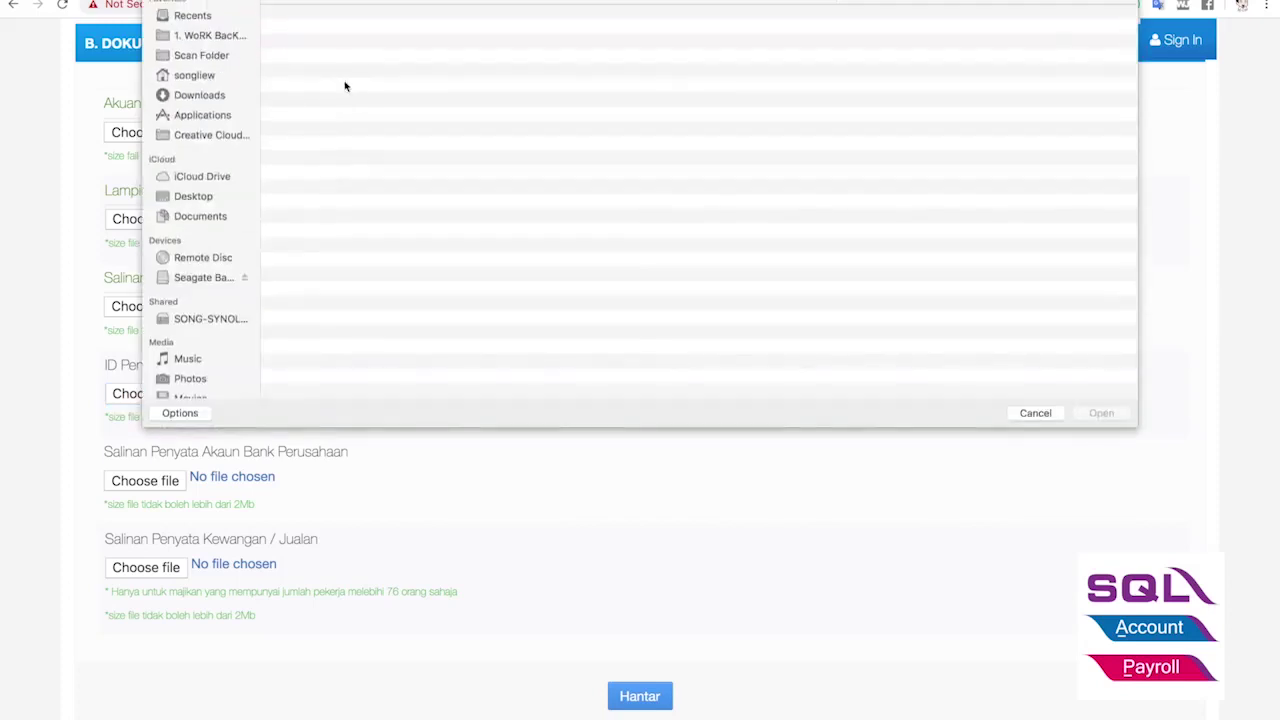
pyautogui.click(318, 57)
pyautogui.doubleClick(318, 57)
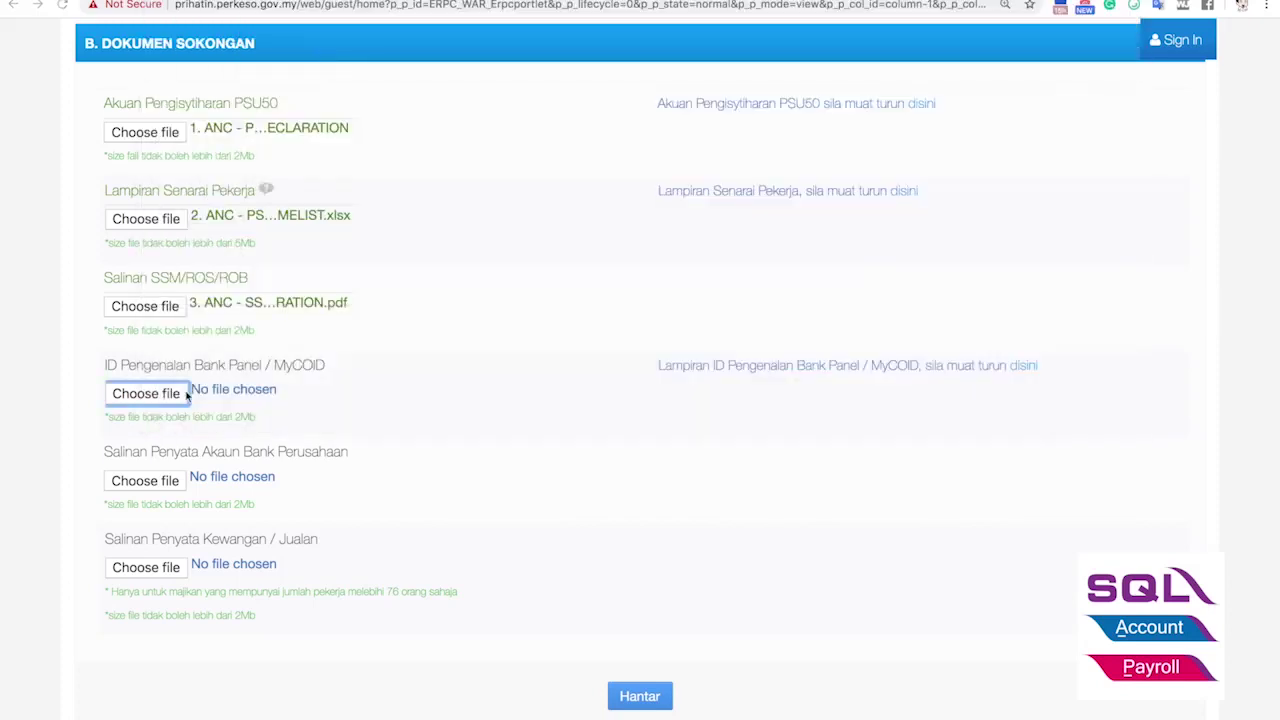
pyautogui.click(163, 484)
pyautogui.doubleClick(318, 71)
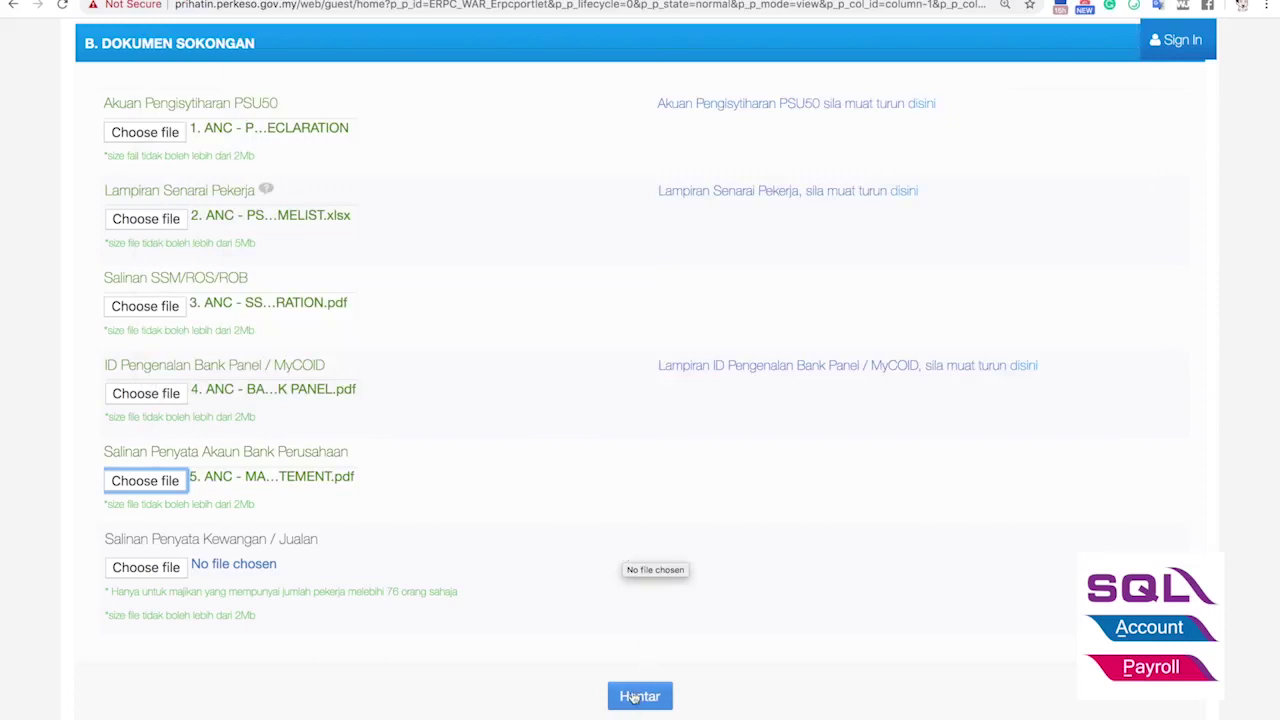
pyautogui.click(638, 696)
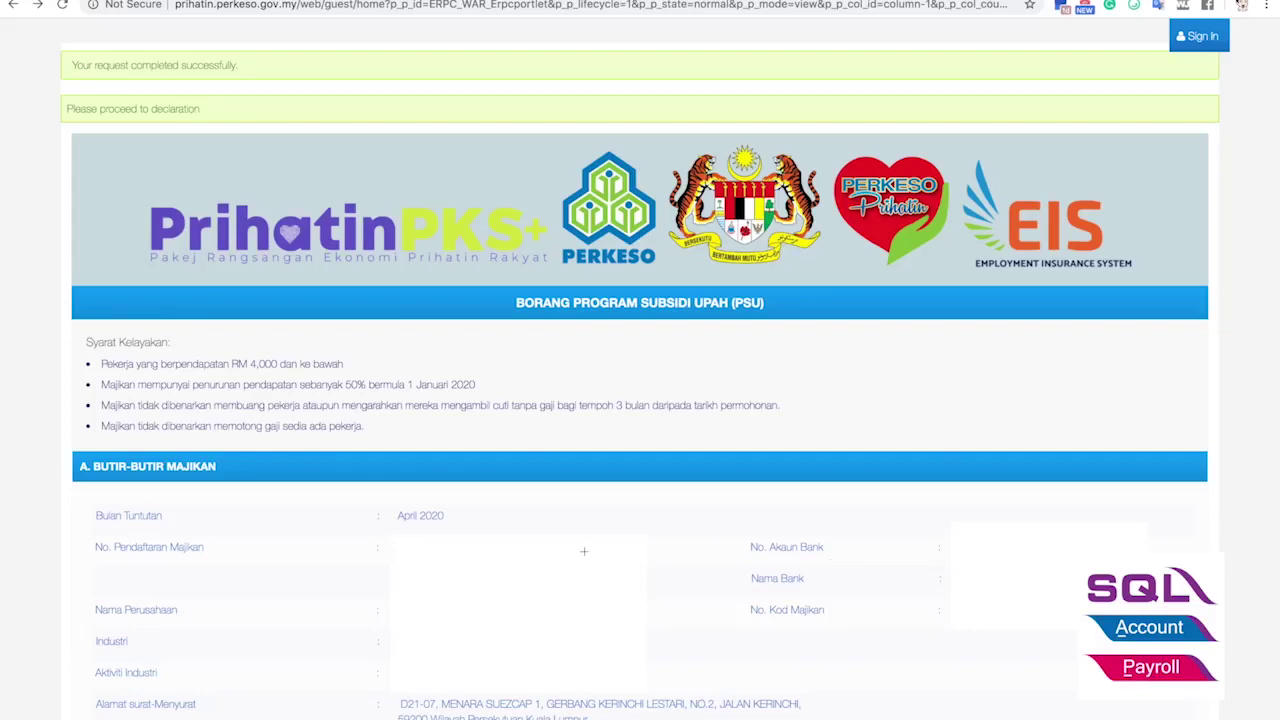
# Scroll down to the declaration section and capture a screenshot of the submission confirmation
pyautogui.scroll(-10, 584, 551)
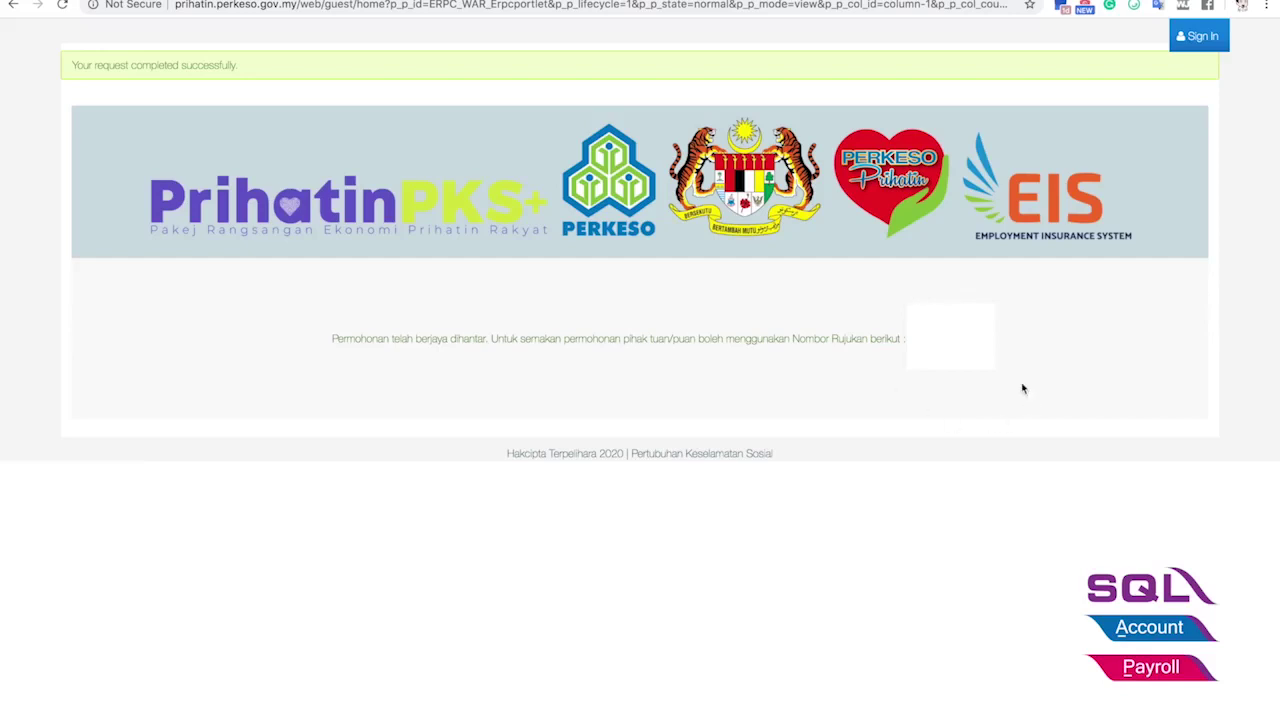
pyautogui.press('super+shift+4')
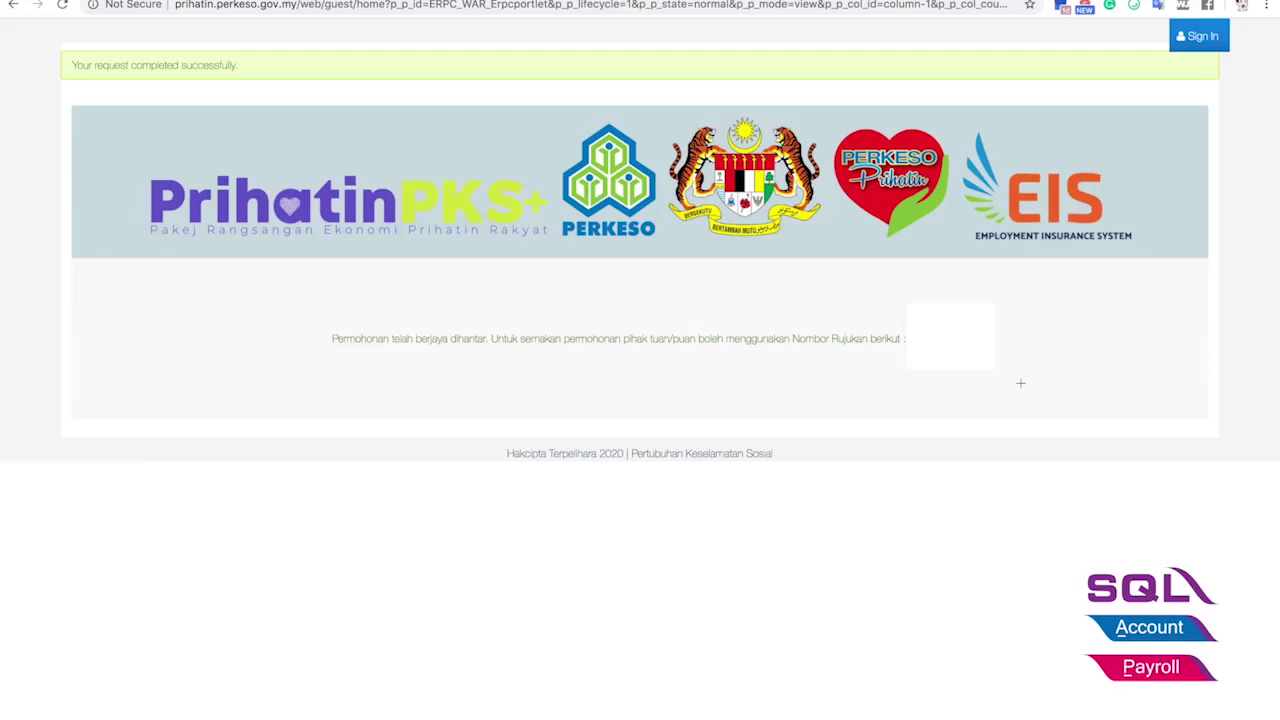